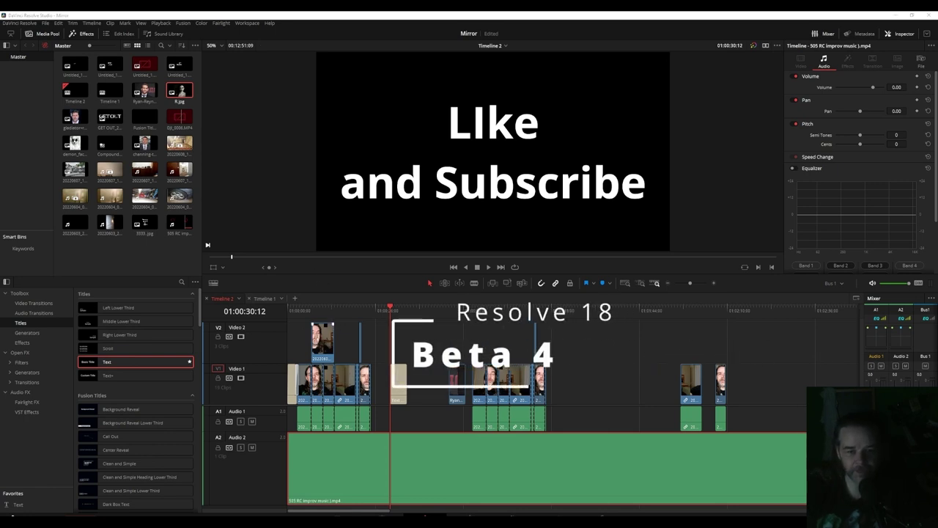
Review the edited face clip and the Like and Subscribe title at several points in the timeline
click(335, 309)
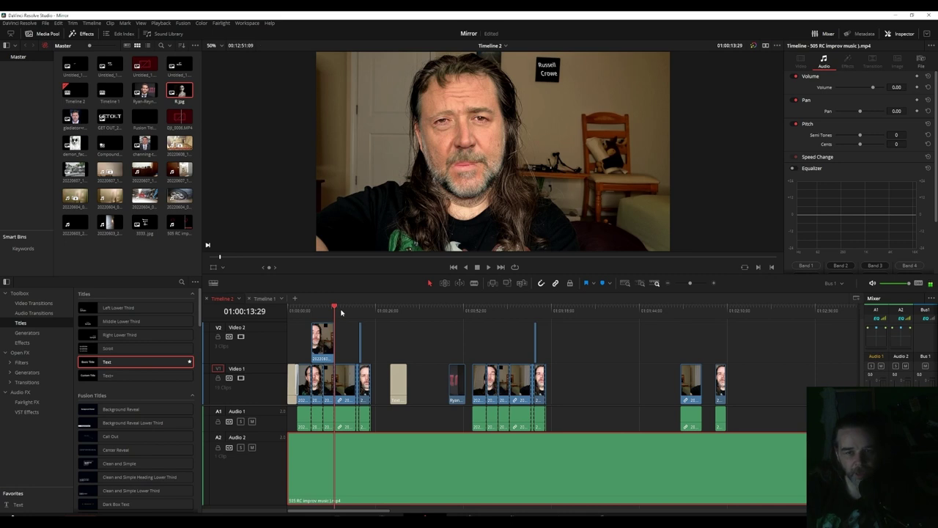
click(344, 310)
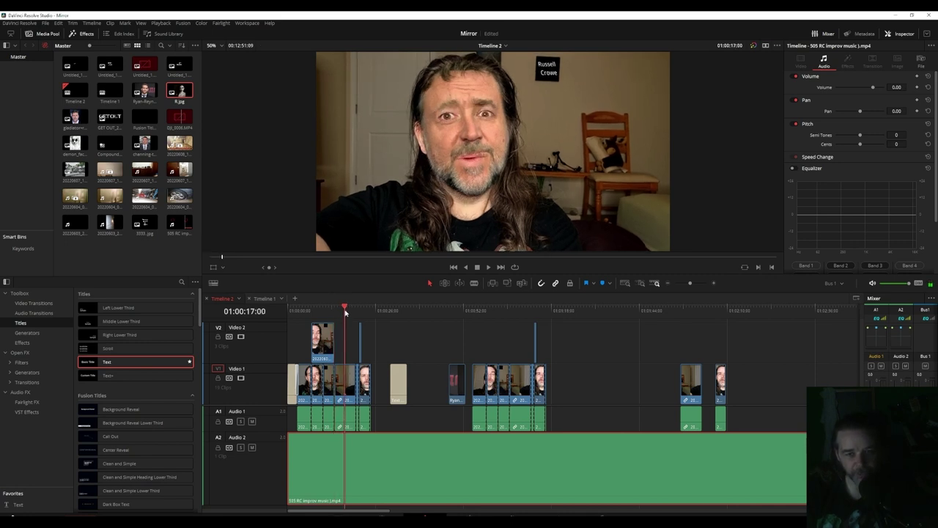
click(402, 310)
click(392, 311)
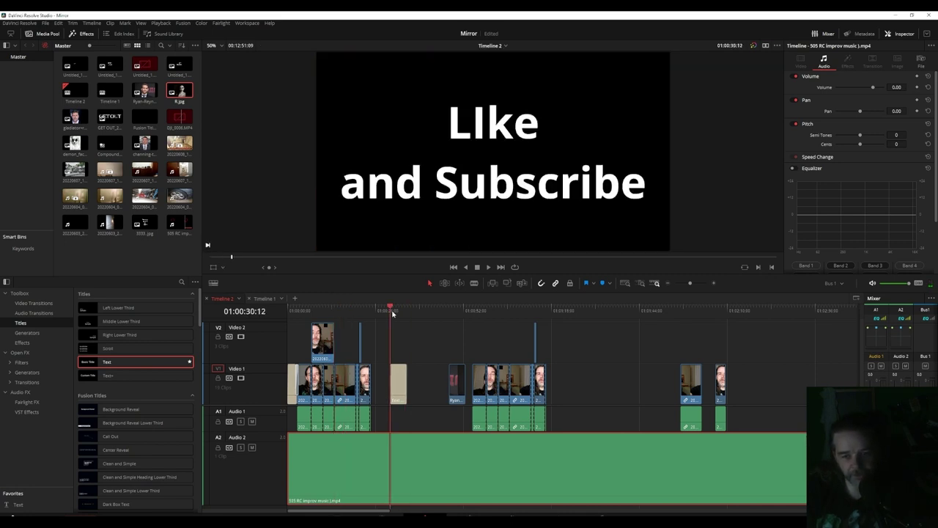
drag(682, 318, 689, 317)
click(400, 310)
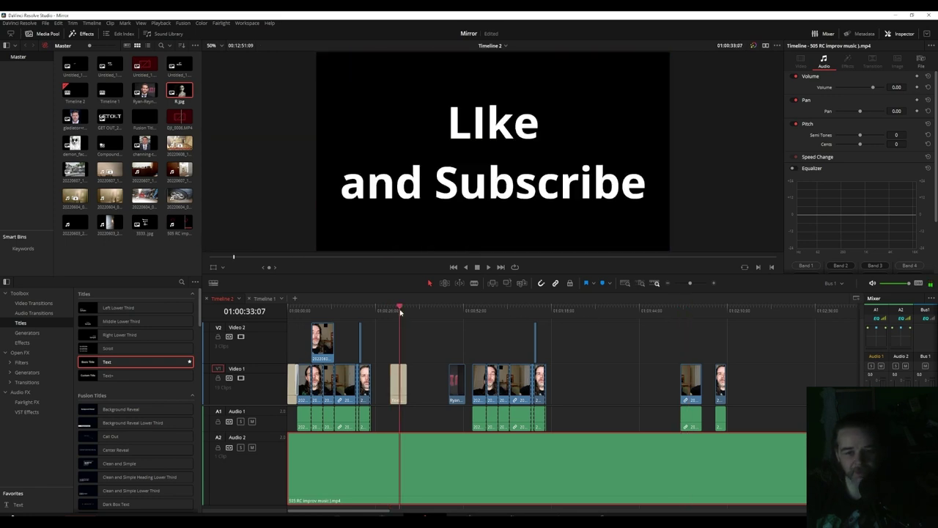
Park the playhead at 01:01:58:17 on the unedited face clip and switch to the Color page
click(680, 310)
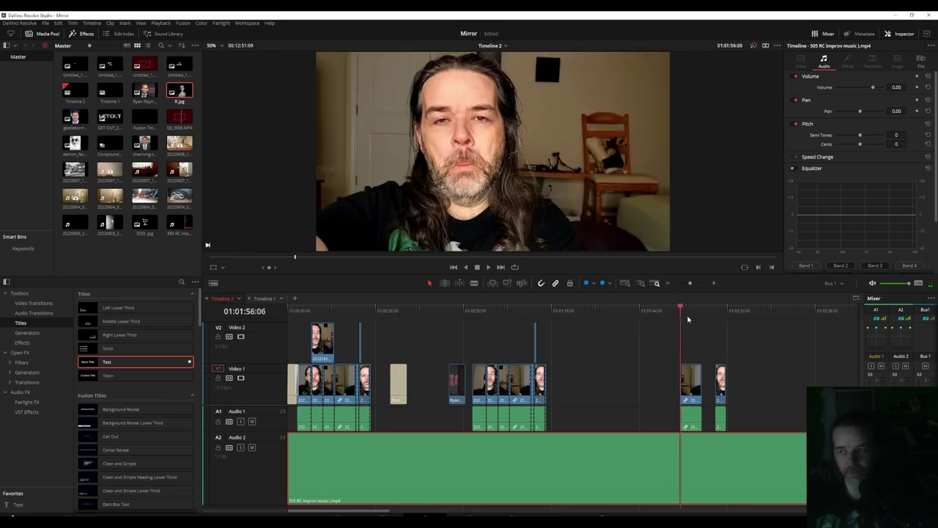
click(690, 317)
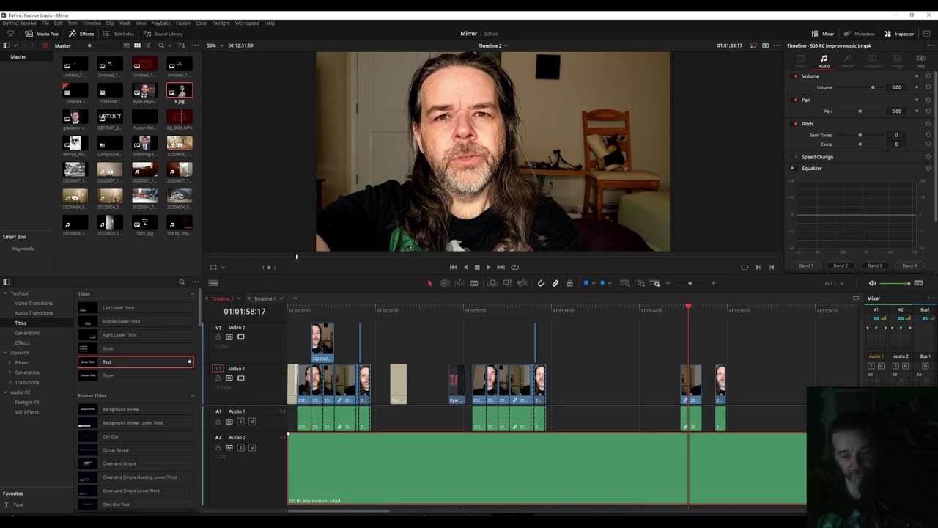
click(514, 515)
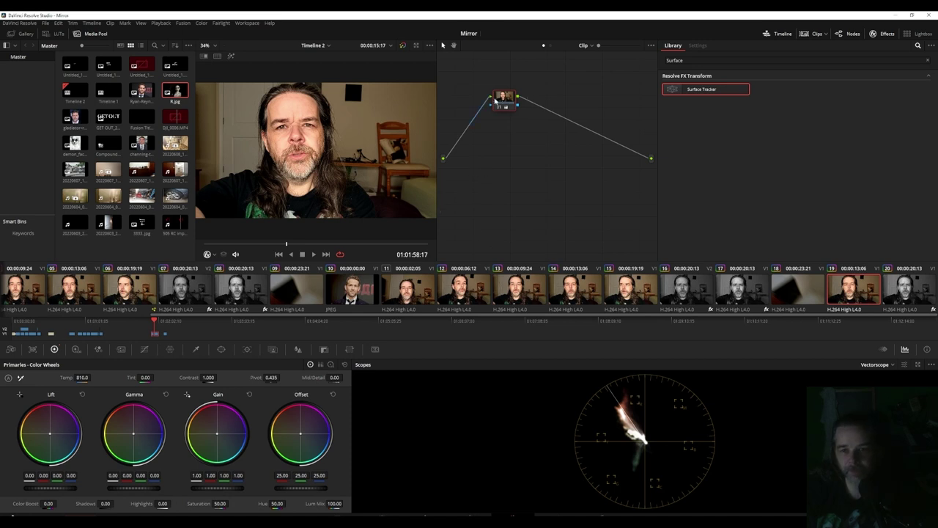
Add the gladiator image from the media pool to the node graph as an external matte
drag(496, 100, 485, 104)
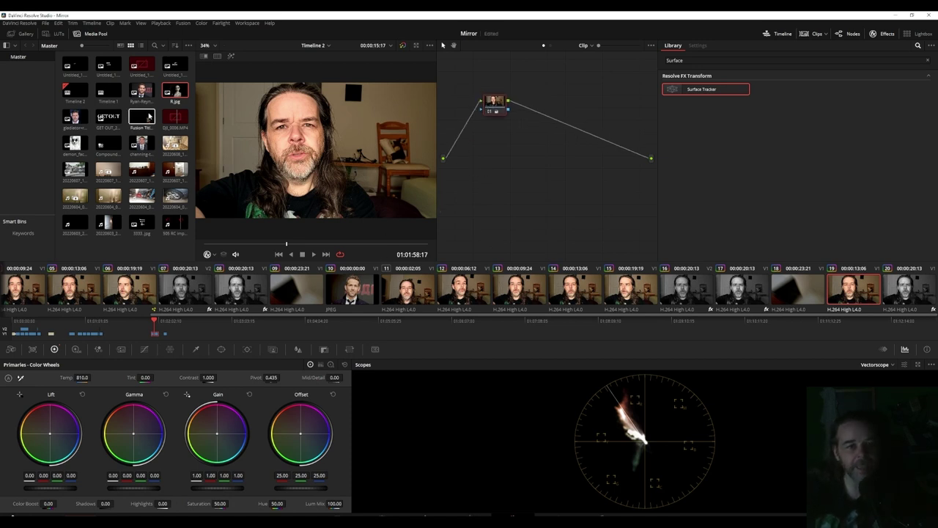
drag(76, 117, 471, 192)
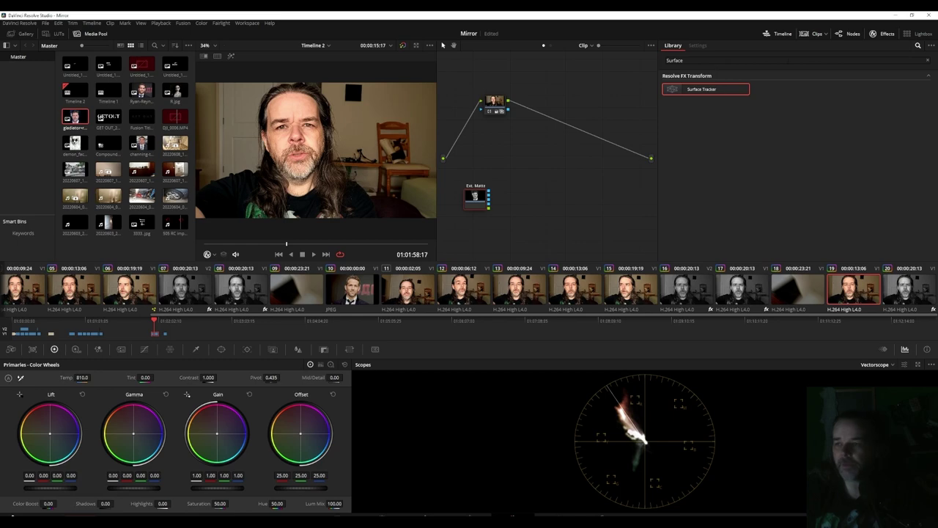
Search the effects library for "Surf" and add the Surface Tracker as a node after node 01
click(918, 46)
click(917, 45)
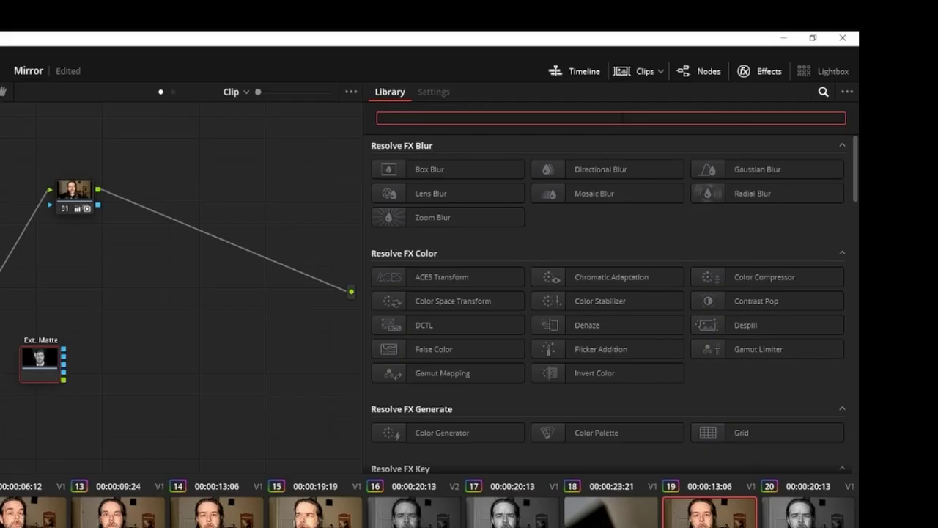
text(Surf)
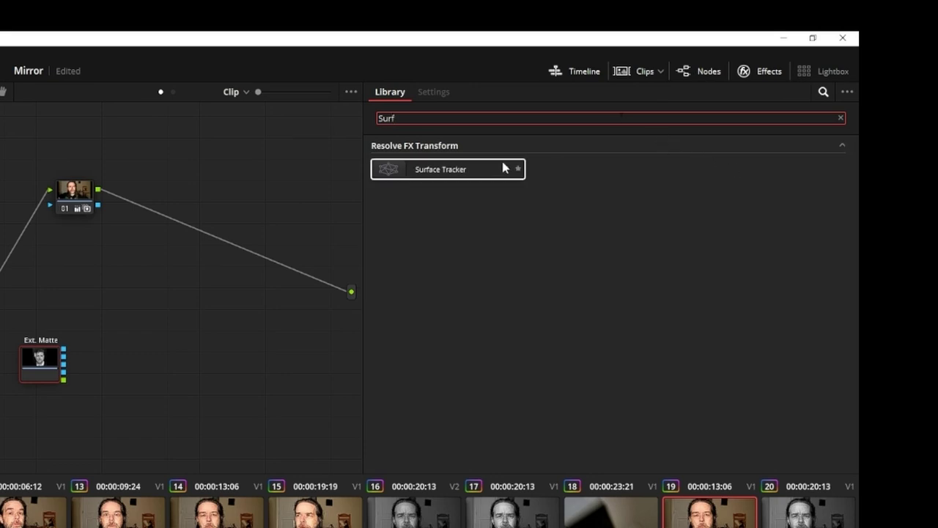
drag(503, 167, 179, 254)
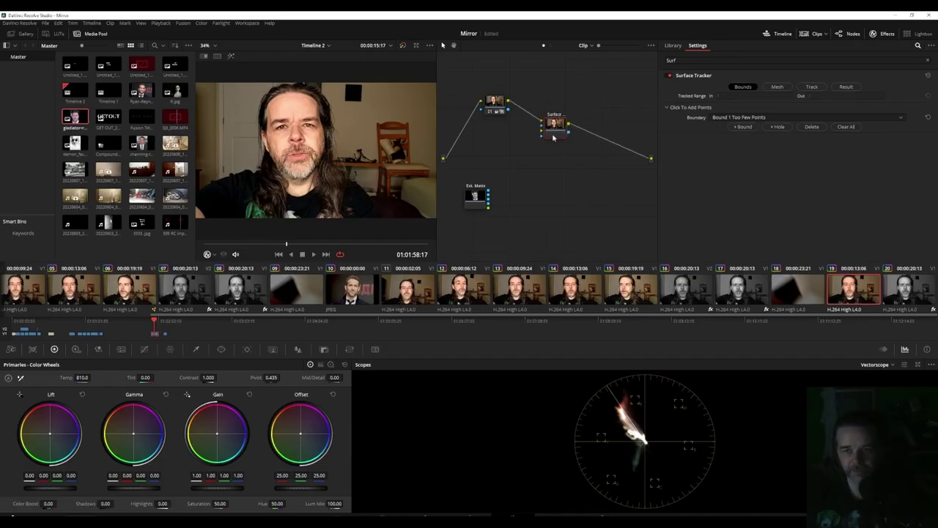
Arrange the nodes and connect the external matte's RGB output to the Surface Tracker node's second RGB input
drag(553, 137, 557, 131)
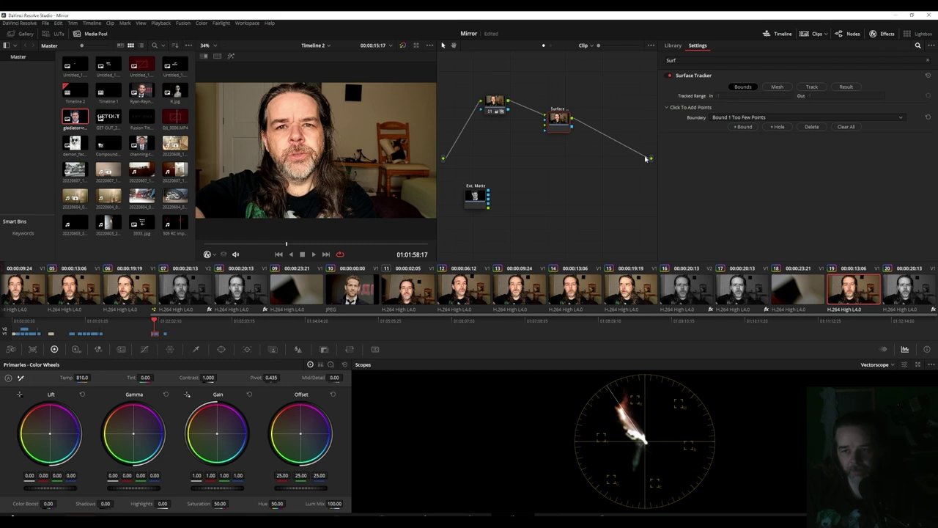
drag(477, 196, 547, 128)
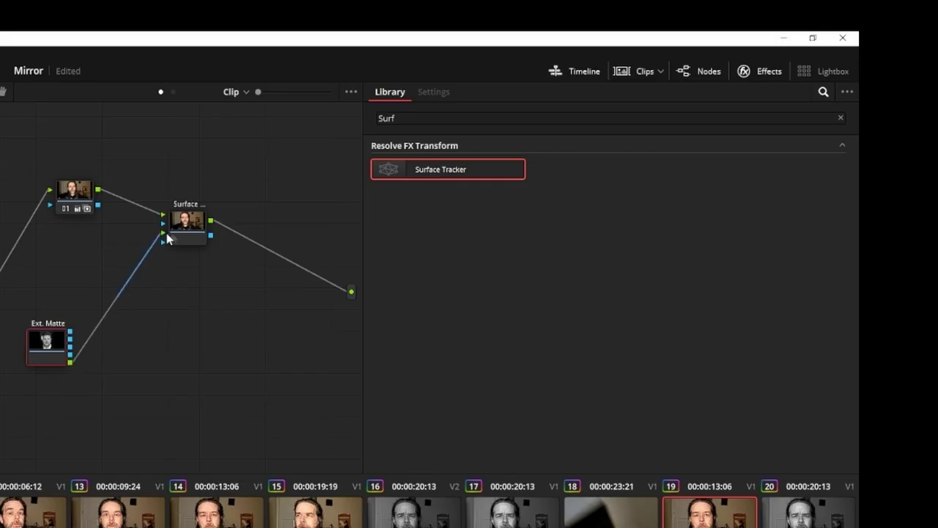
drag(196, 240, 196, 256)
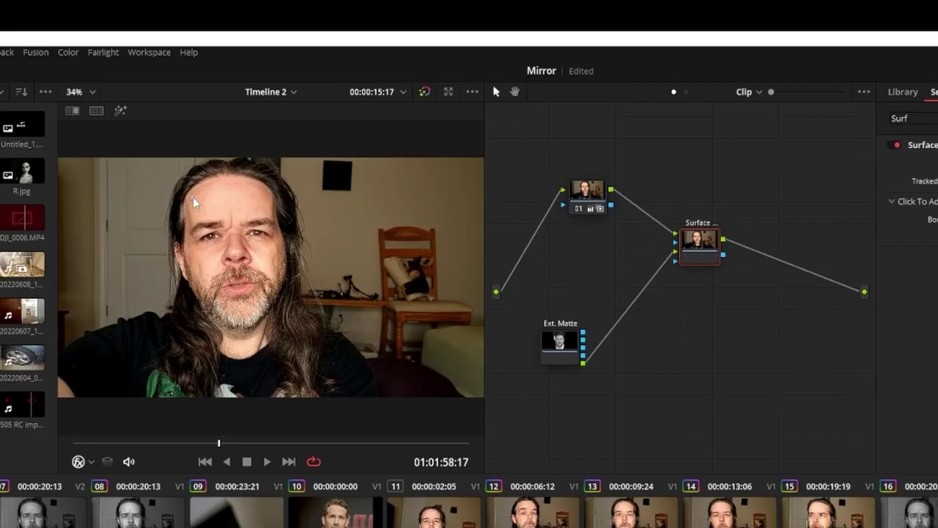
click(268, 105)
click(278, 99)
key(ctrl+z)
Trace a closed Surface Tracker boundary around the face, following the hairline, cheeks and bearded chin
click(185, 194)
click(203, 176)
click(226, 174)
click(255, 177)
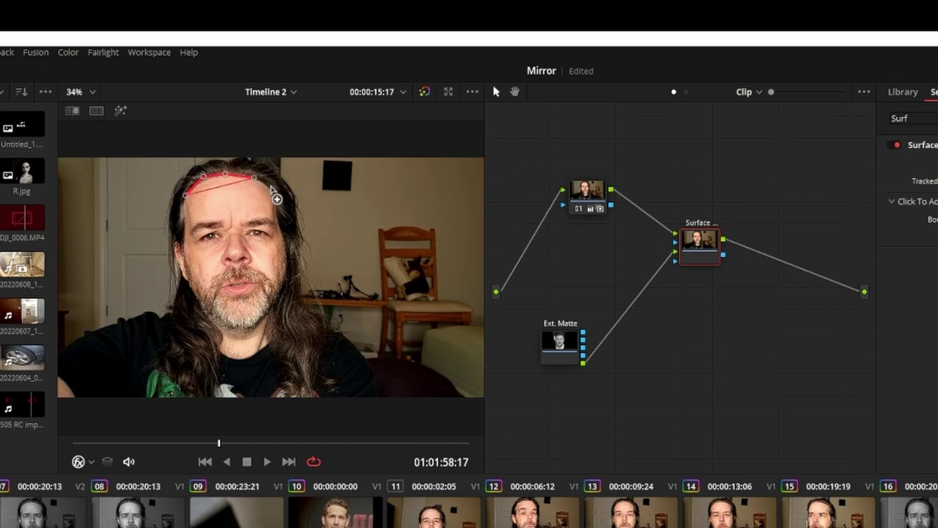
click(273, 189)
click(280, 208)
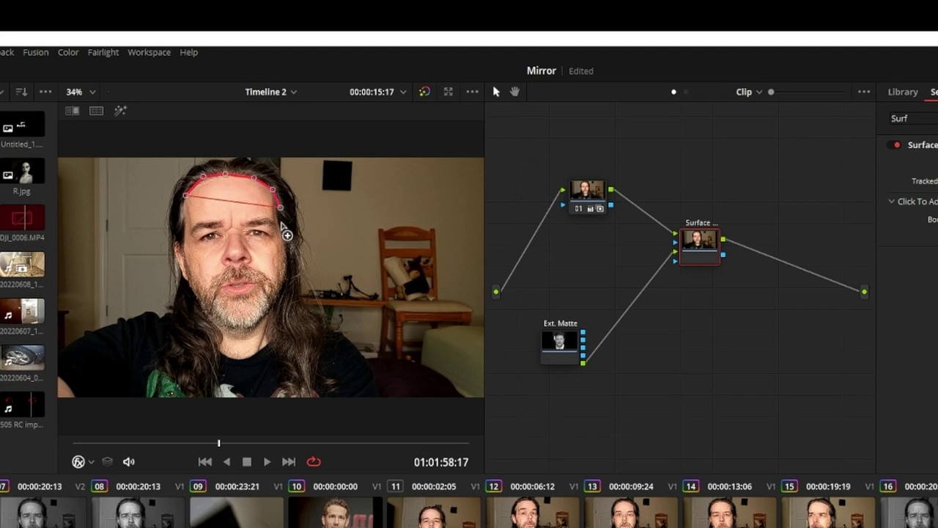
click(286, 233)
click(290, 251)
click(284, 284)
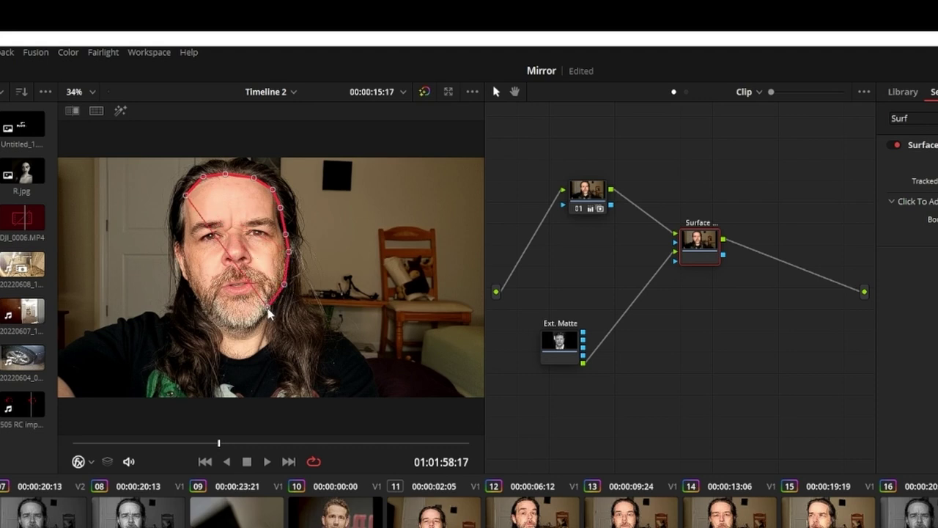
click(268, 306)
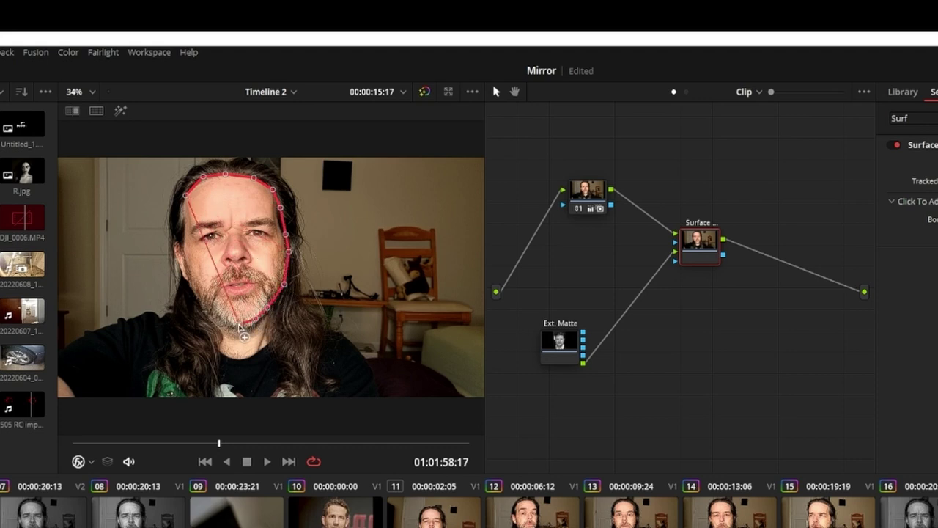
click(238, 324)
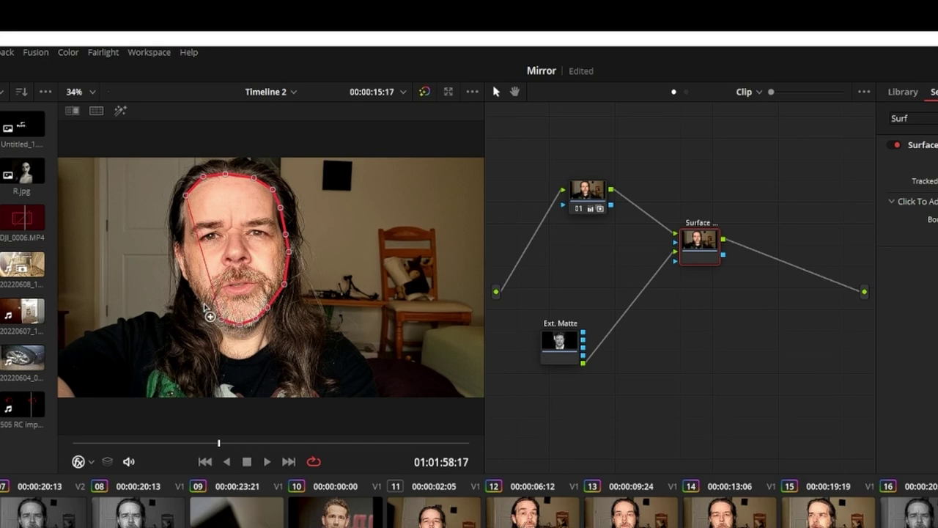
click(205, 306)
click(193, 285)
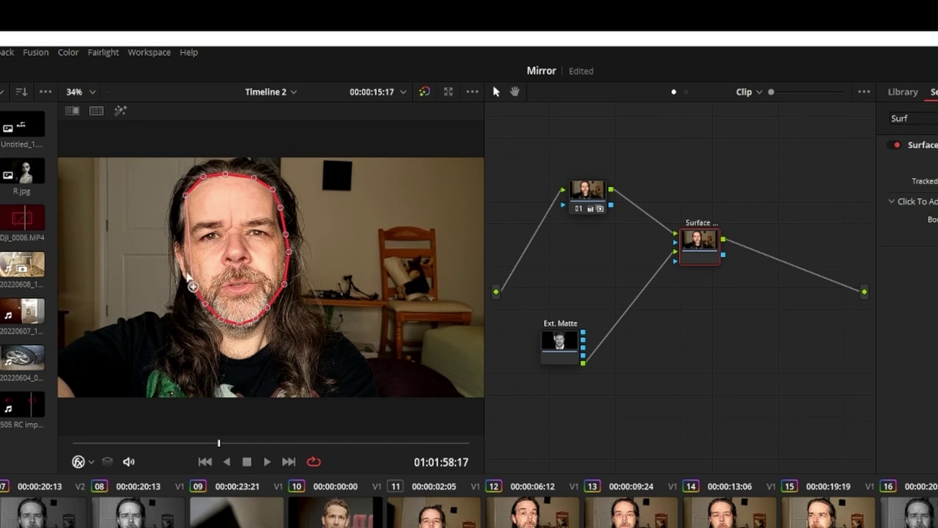
click(187, 271)
click(182, 255)
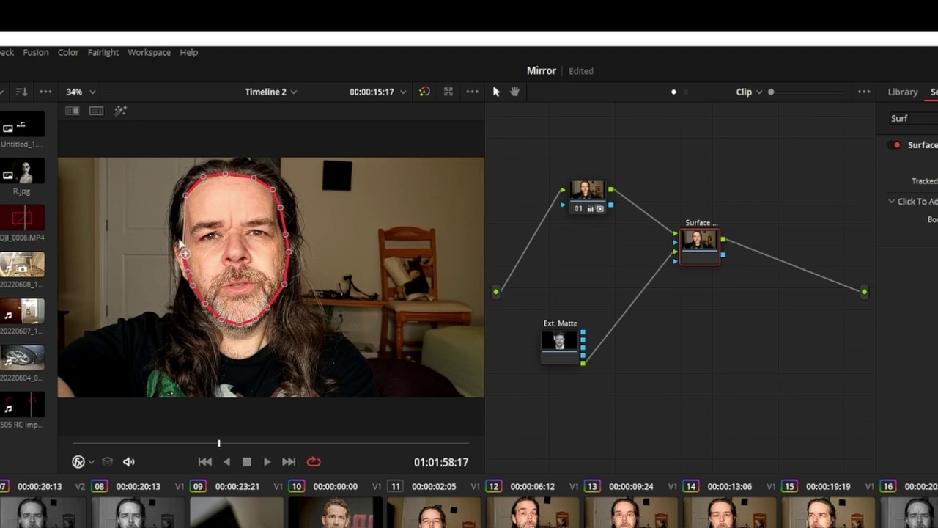
click(178, 237)
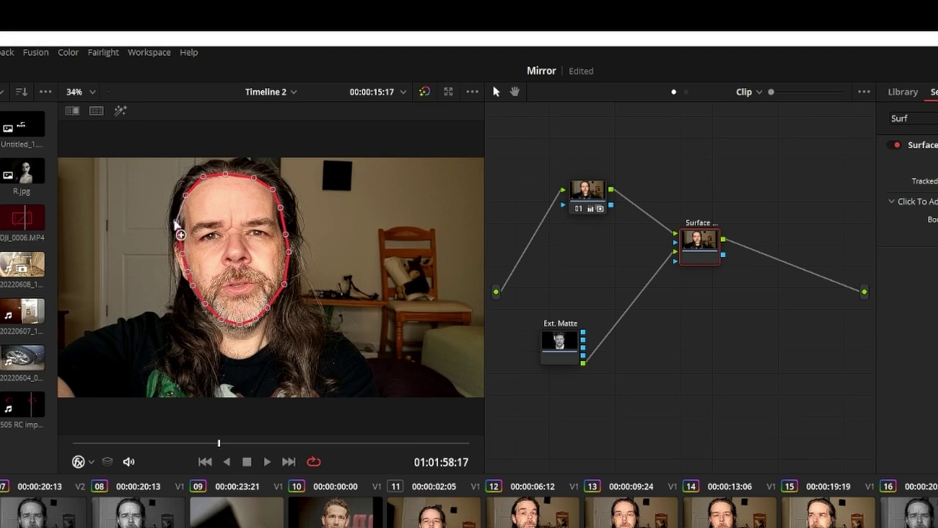
click(176, 221)
click(180, 206)
click(185, 196)
drag(185, 196, 188, 188)
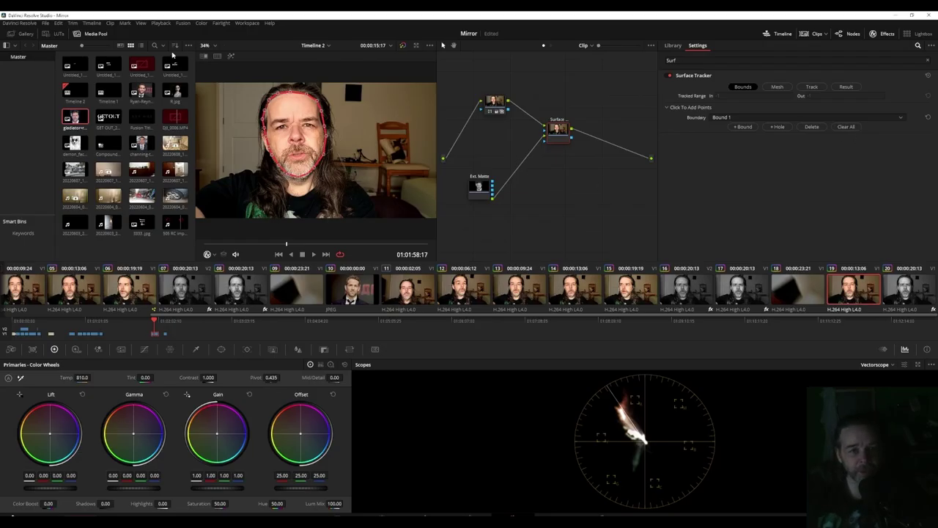
At 100% viewer zoom, add a hole to the boundary and outline the eye on the image's left side
click(214, 45)
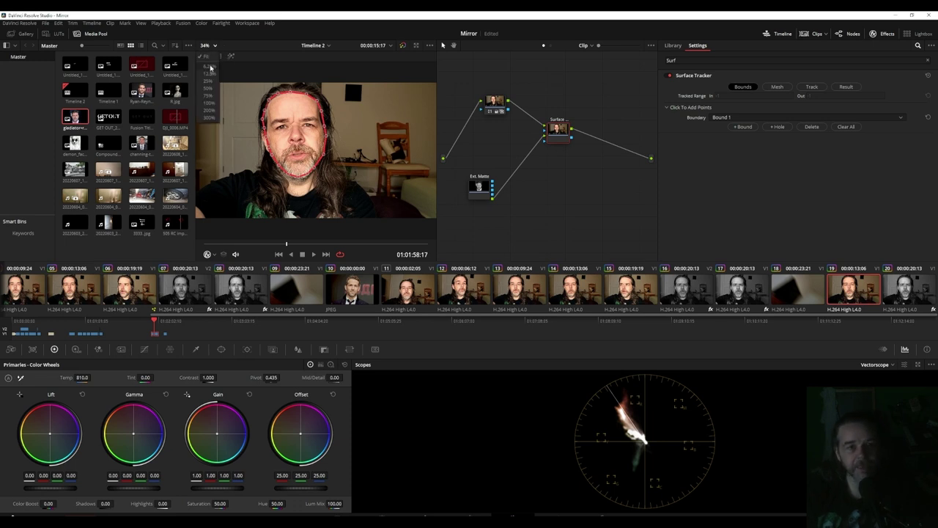
click(213, 102)
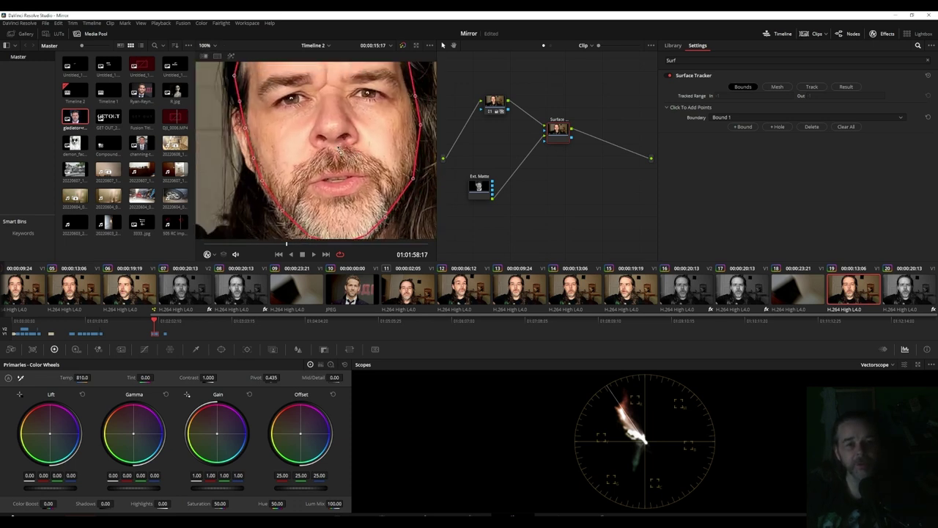
drag(322, 173, 320, 176)
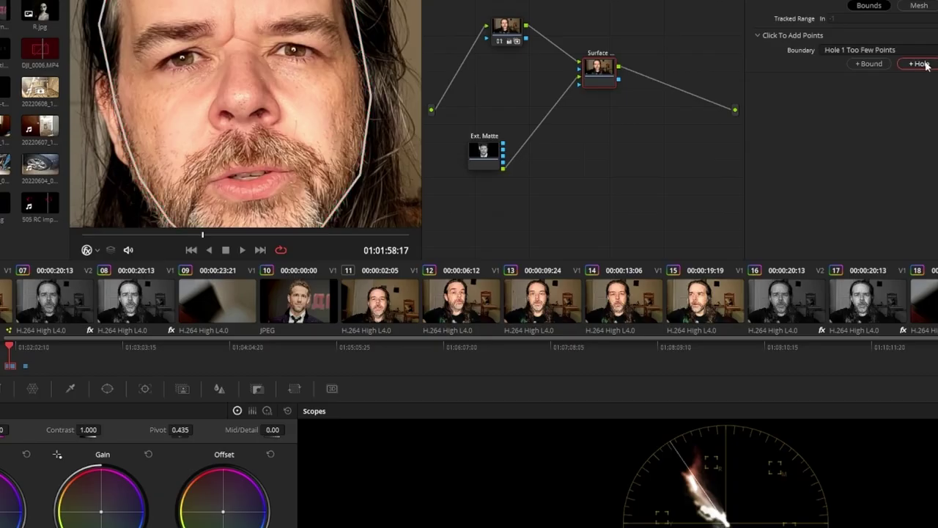
click(150, 61)
click(168, 50)
click(192, 44)
click(215, 46)
click(222, 64)
click(204, 74)
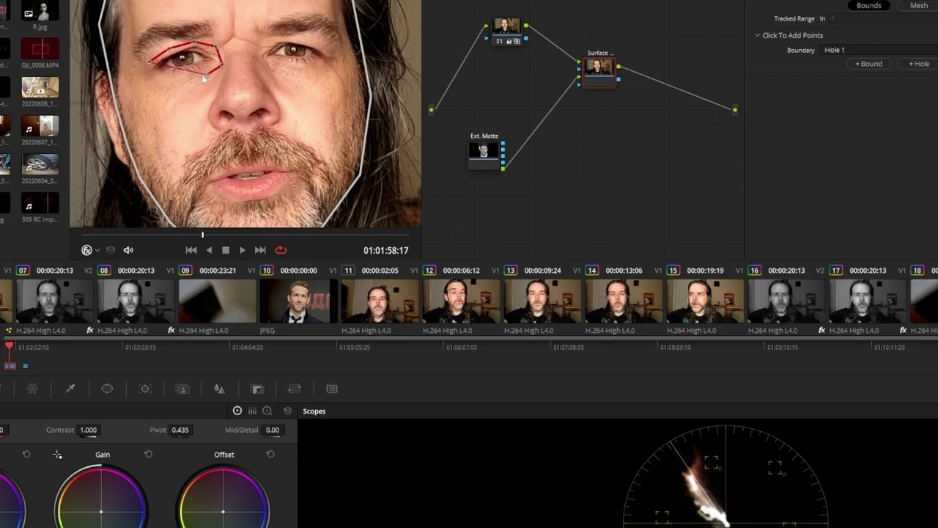
click(186, 79)
click(167, 79)
click(148, 76)
drag(148, 77, 141, 70)
Add a second hole to the boundary and outline the eye on the image's right side
click(919, 64)
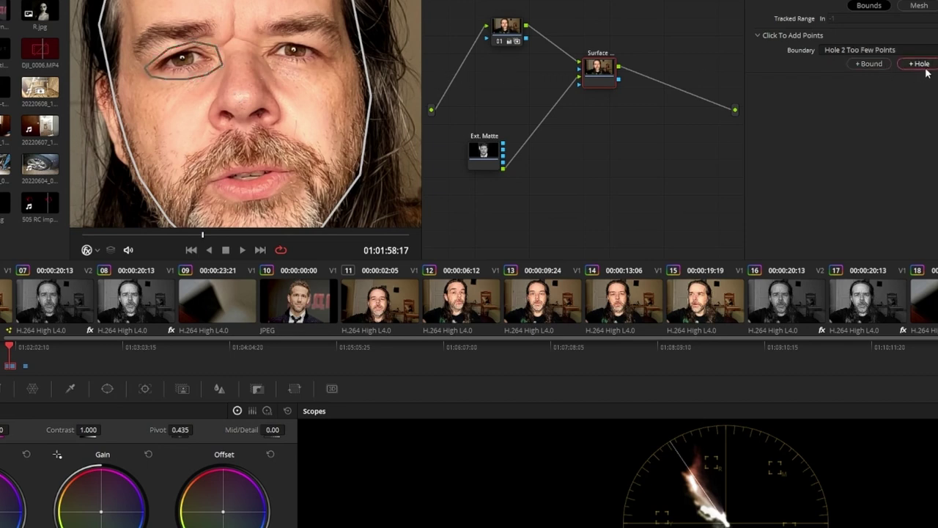
click(256, 46)
click(279, 35)
click(308, 35)
click(327, 46)
click(341, 59)
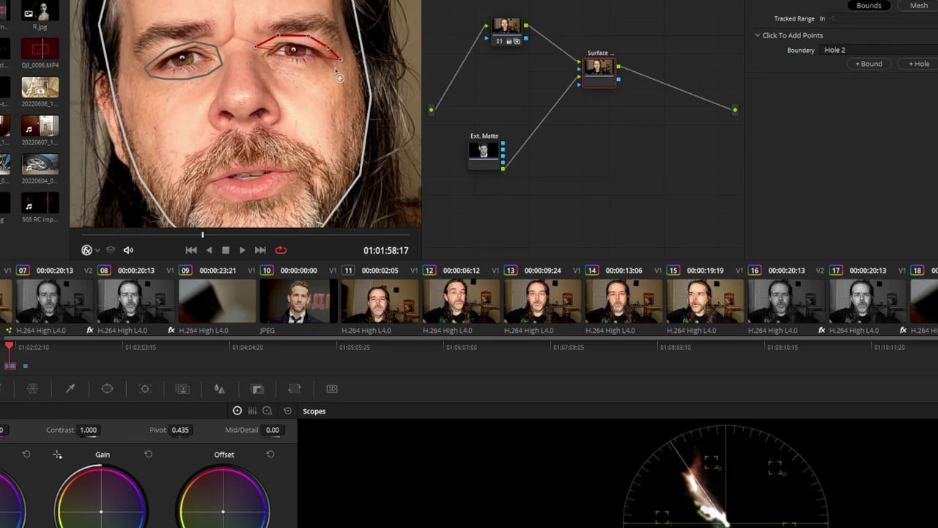
click(329, 71)
click(312, 74)
click(286, 71)
click(260, 58)
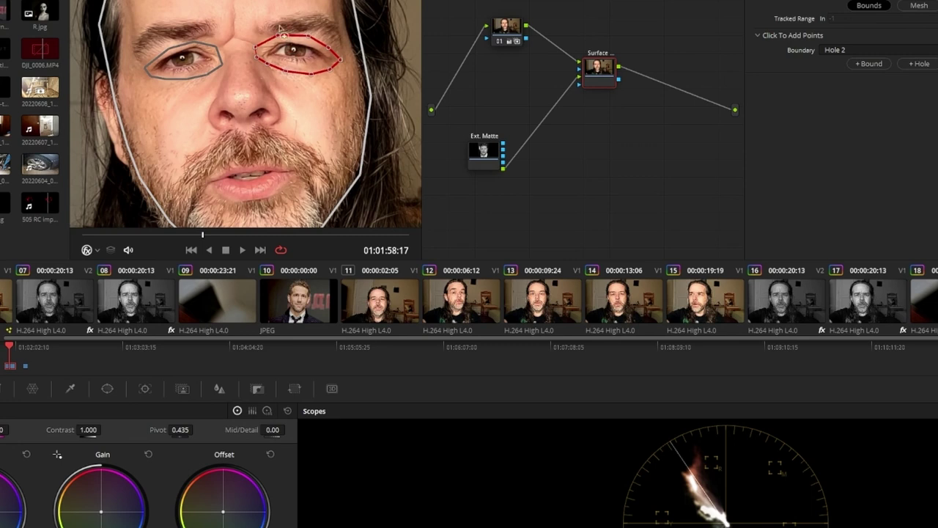
Add a third hole to the boundary and outline the mouth around both lips
click(920, 64)
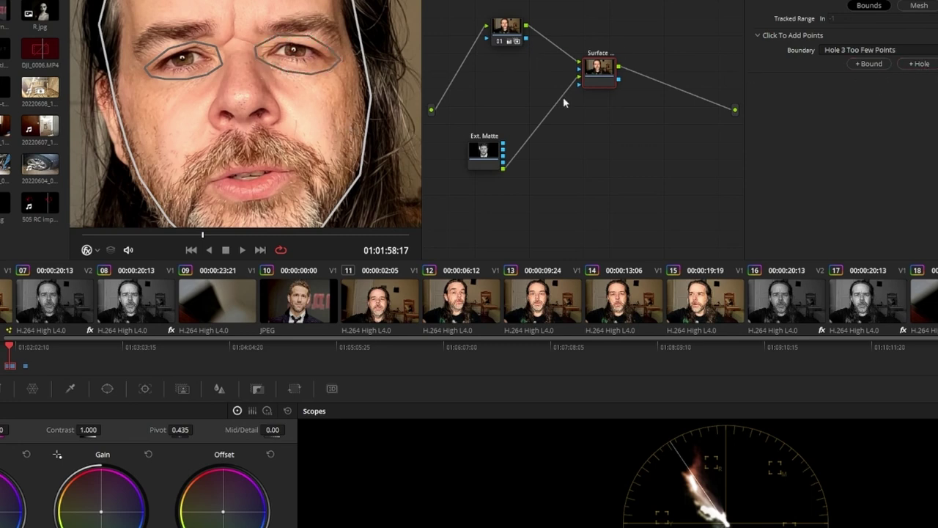
click(206, 176)
click(218, 166)
click(244, 161)
click(279, 163)
click(301, 174)
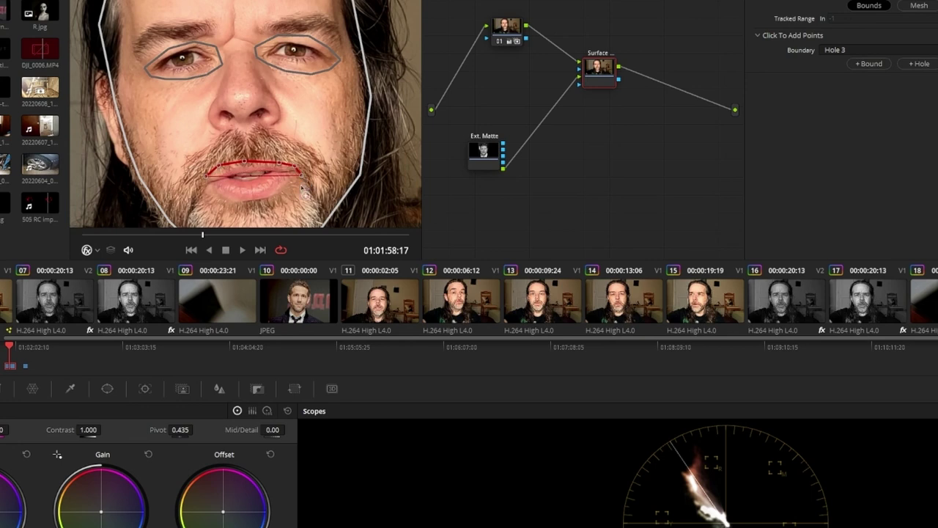
click(300, 185)
click(277, 196)
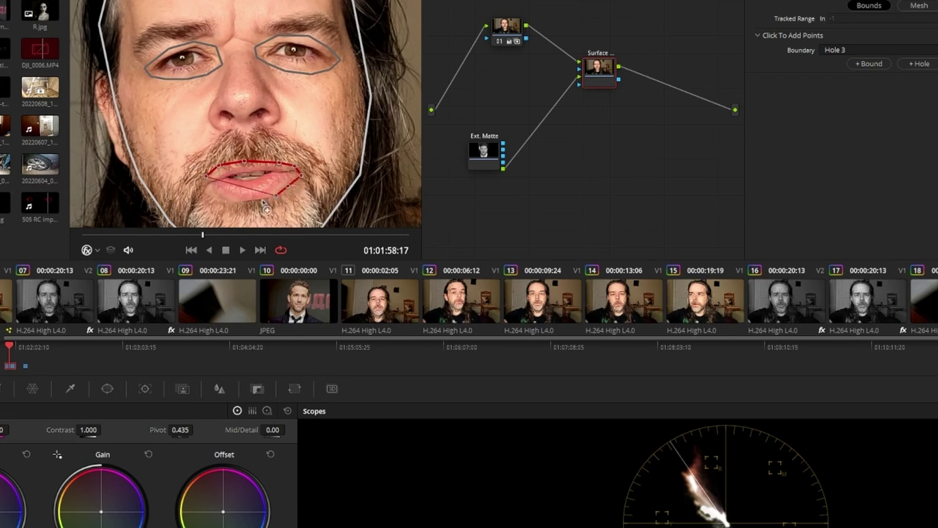
click(263, 200)
click(241, 203)
click(222, 204)
click(204, 200)
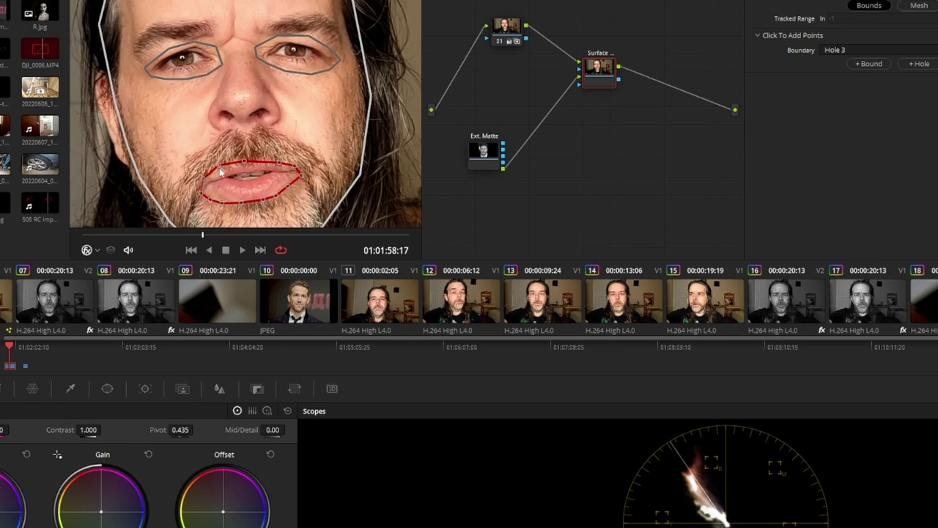
Refine the mouth hole's outline along the upper lip and fit the whole frame in the viewer
drag(219, 166, 250, 160)
drag(286, 160, 282, 165)
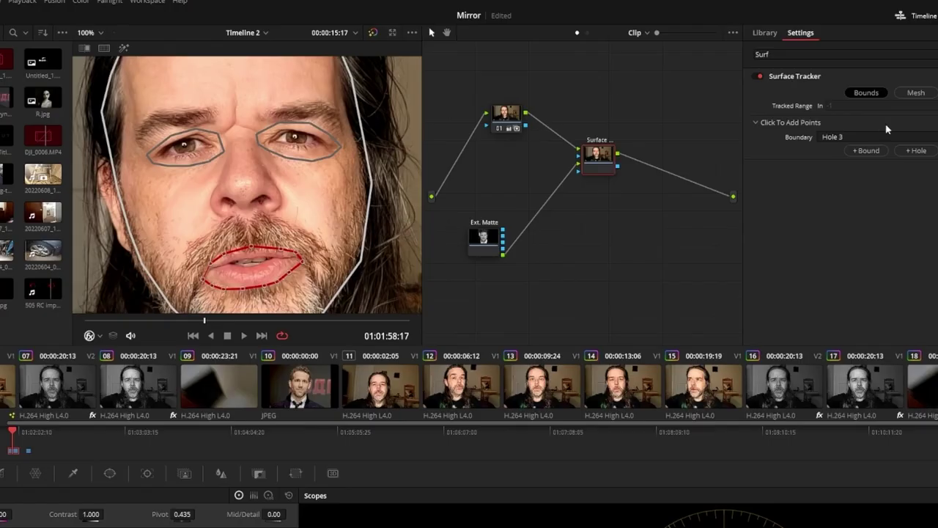
click(101, 34)
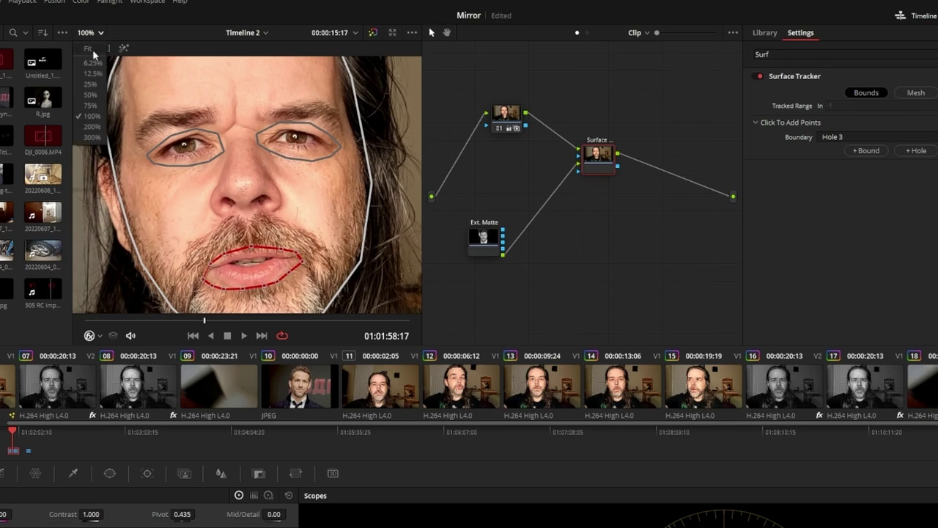
click(93, 51)
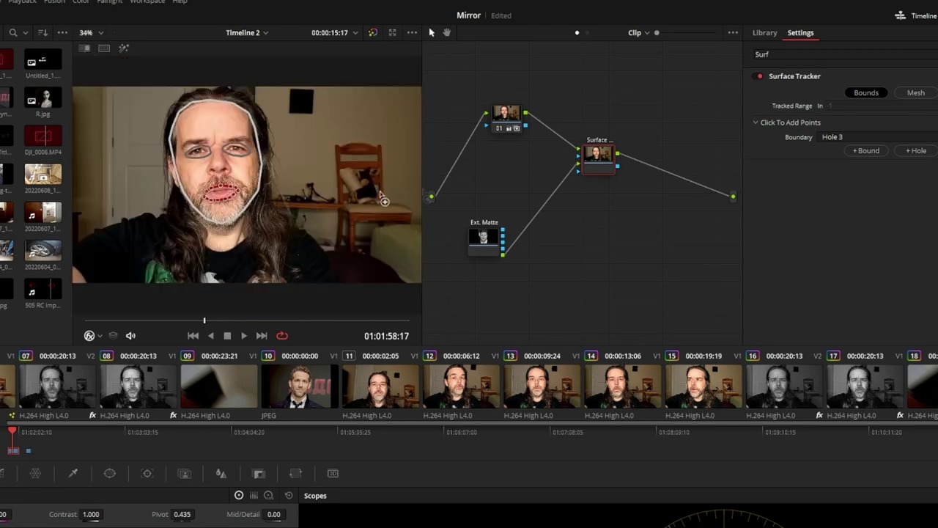
Generate the Surface Tracker mesh, track it through the clip and preview the warped overlay in the result
click(922, 94)
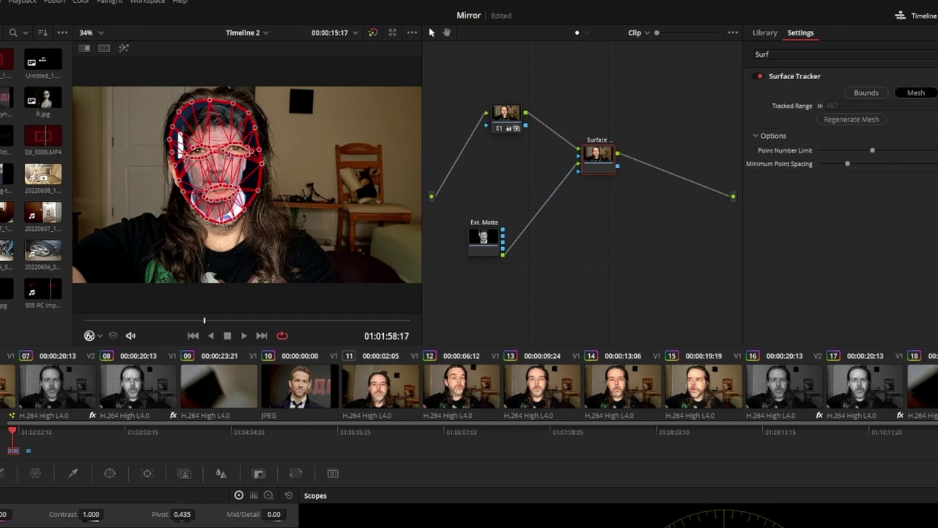
click(937, 93)
click(937, 133)
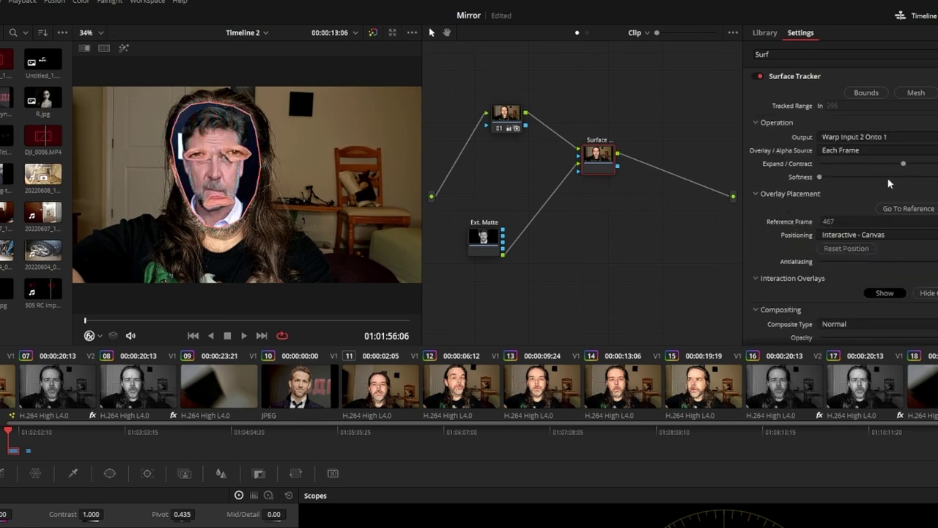
click(243, 335)
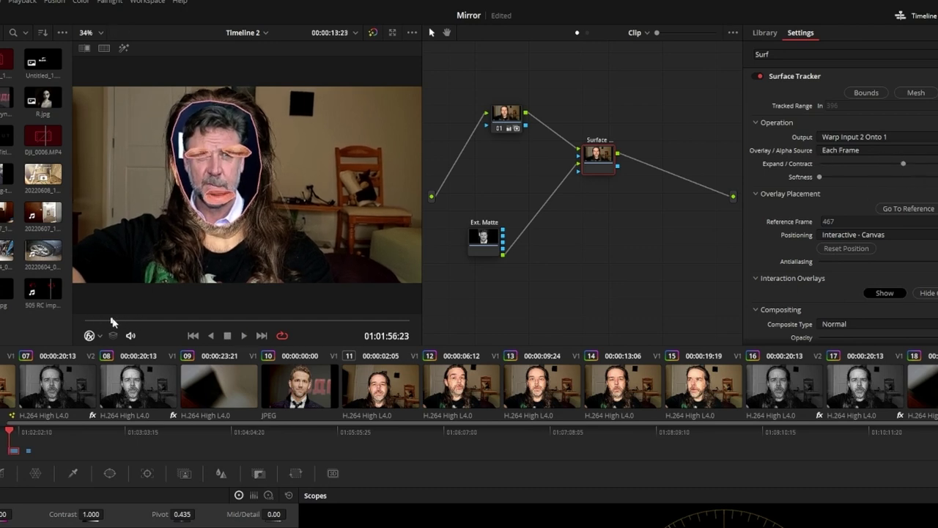
drag(247, 319, 151, 321)
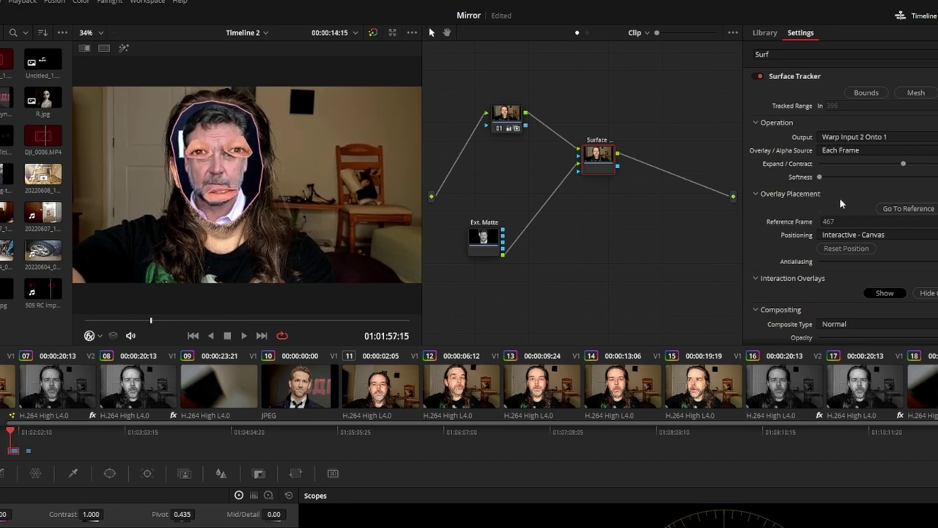
At the reference frame, enlarge the gladiator overlay by its corners and reposition it so its eyes and mouth line up with the face
click(906, 208)
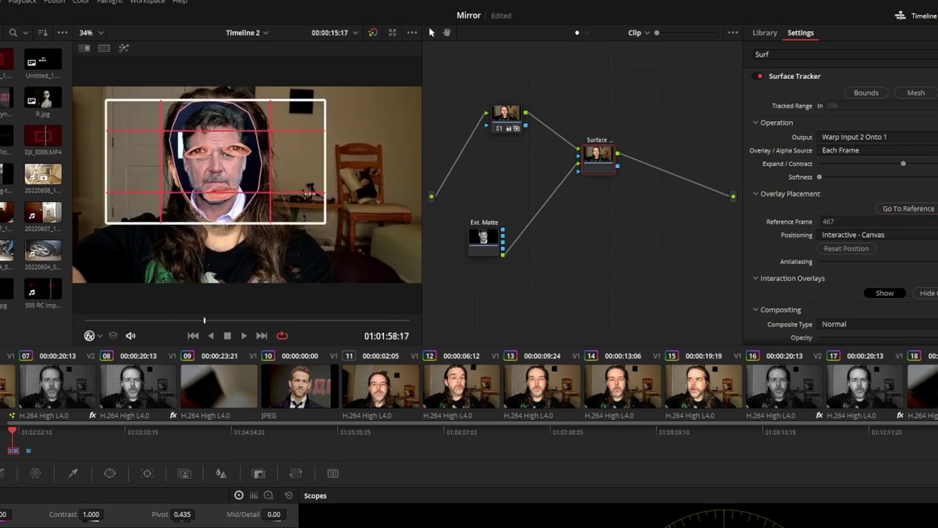
drag(326, 223, 384, 284)
drag(325, 100, 409, 97)
drag(107, 222, 73, 283)
drag(119, 104, 87, 65)
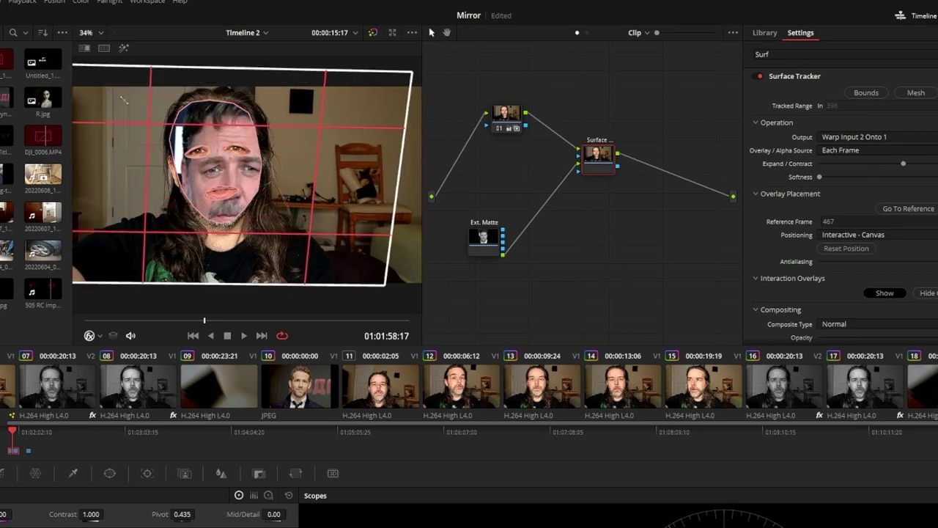
drag(251, 202, 240, 185)
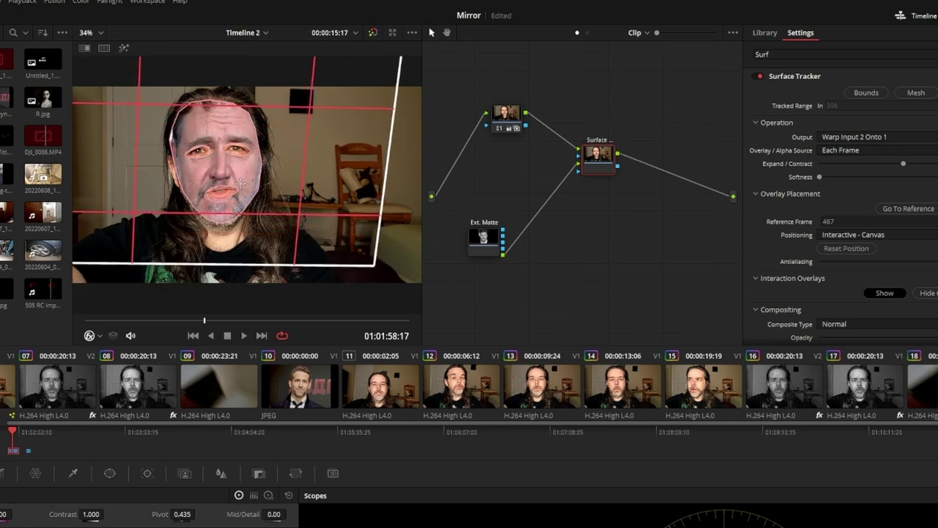
drag(146, 80, 134, 83)
drag(116, 212, 118, 212)
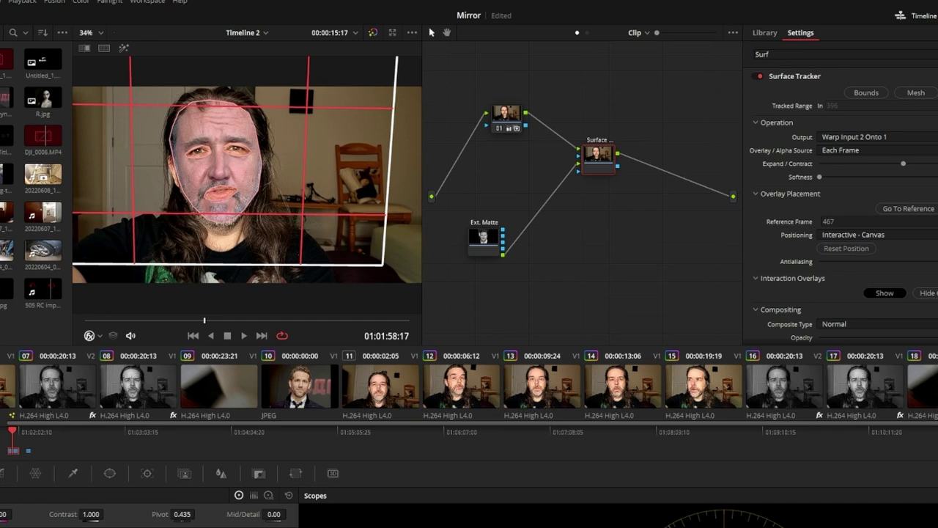
Set the overlay's Softness to about 0.88 and hide the interaction overlays for playing back the clip
key(ctrl+s)
click(930, 293)
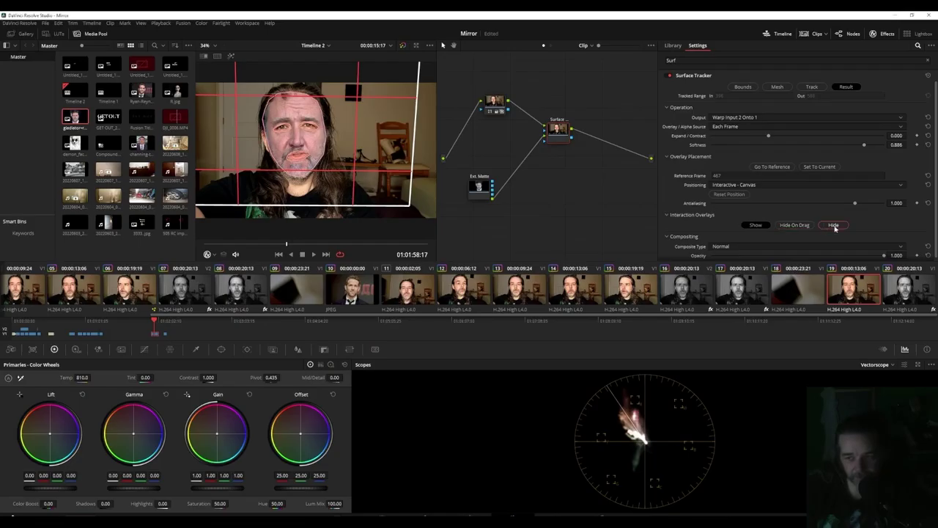
click(937, 293)
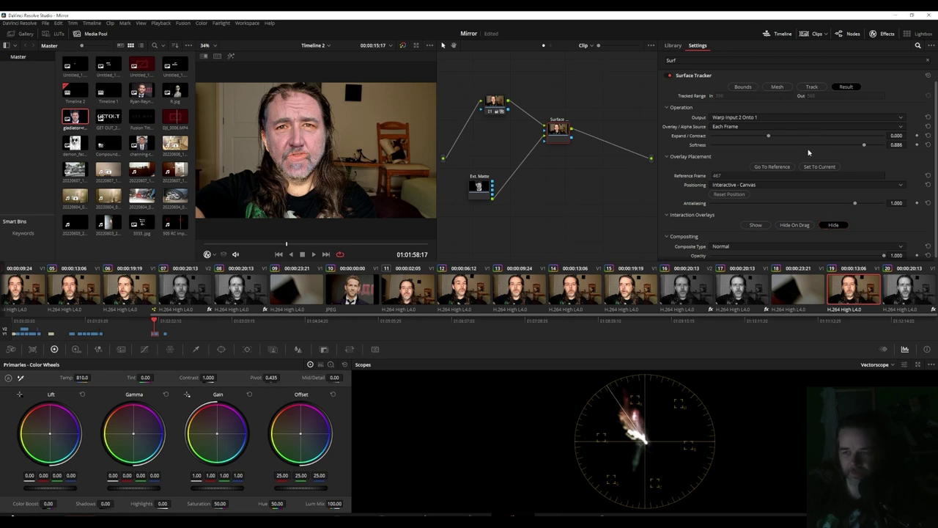
click(313, 255)
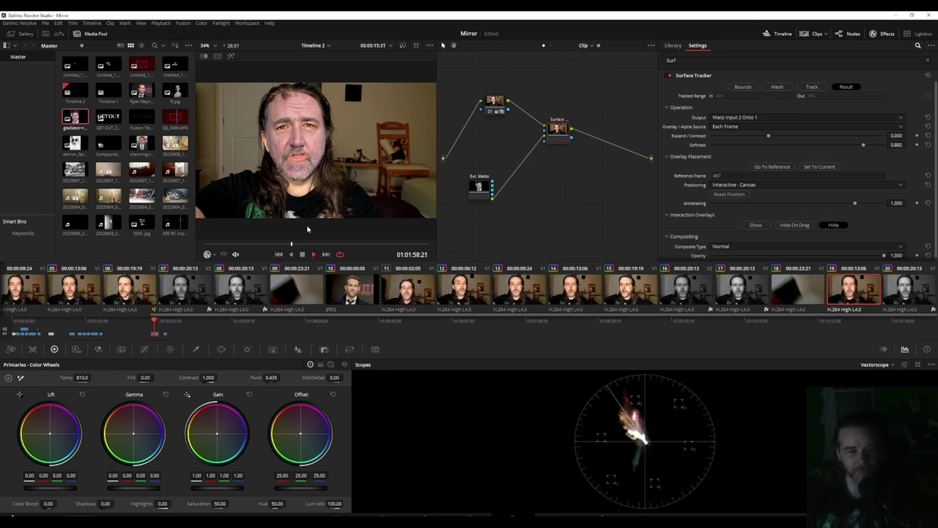
click(302, 254)
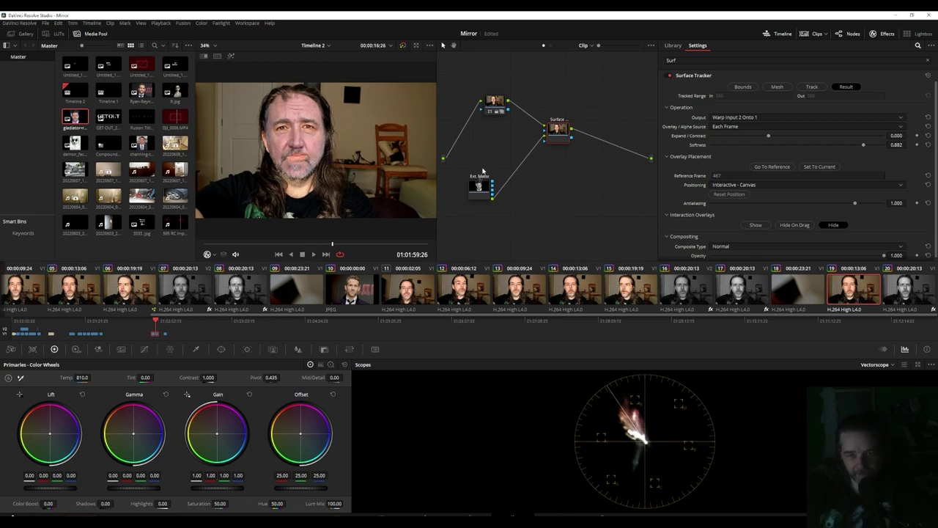
Insert a serial node between the external matte and the Surface Tracker node and arrange it between them
drag(481, 199, 471, 205)
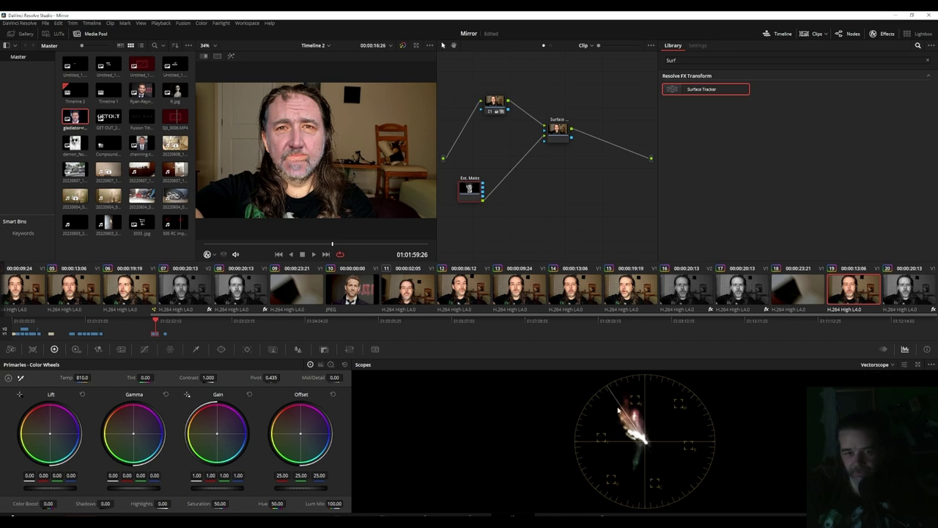
drag(473, 195, 468, 198)
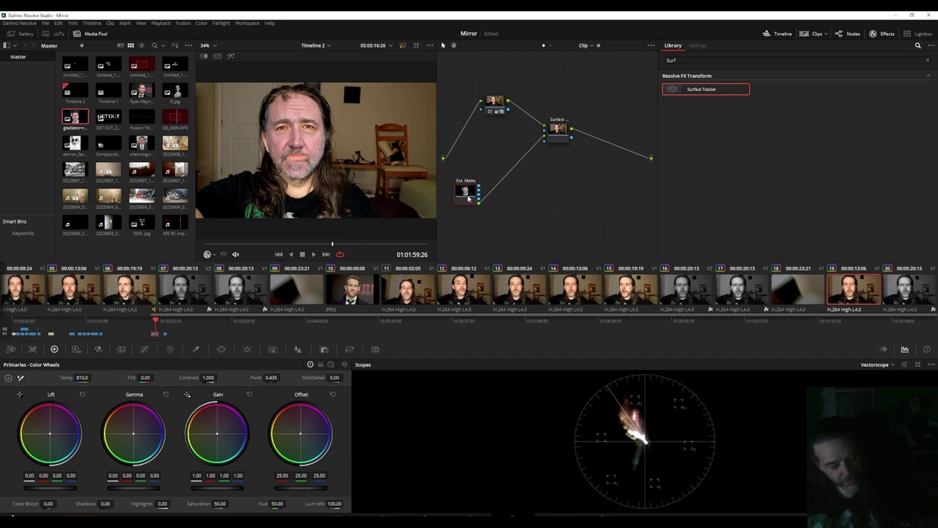
key(alt+s)
drag(501, 200, 515, 185)
right_click(468, 194)
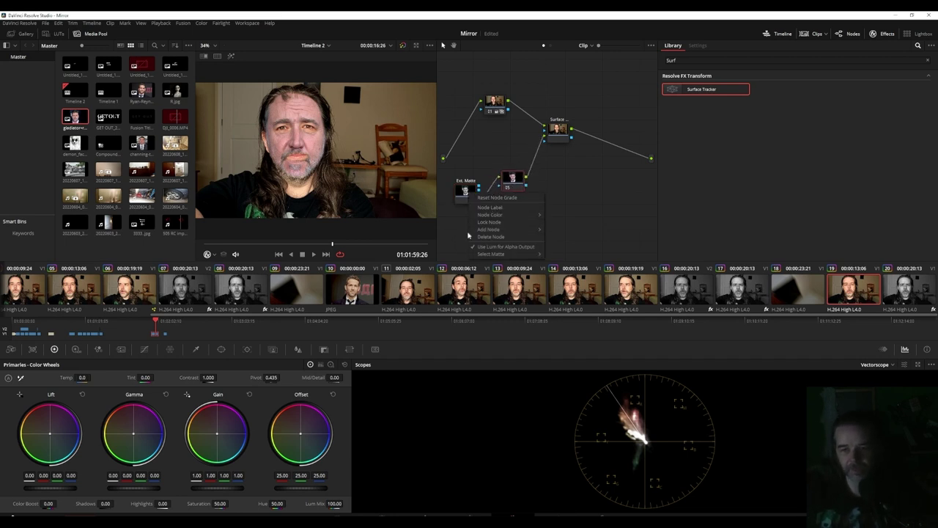
mouse_move(522, 231)
click(565, 230)
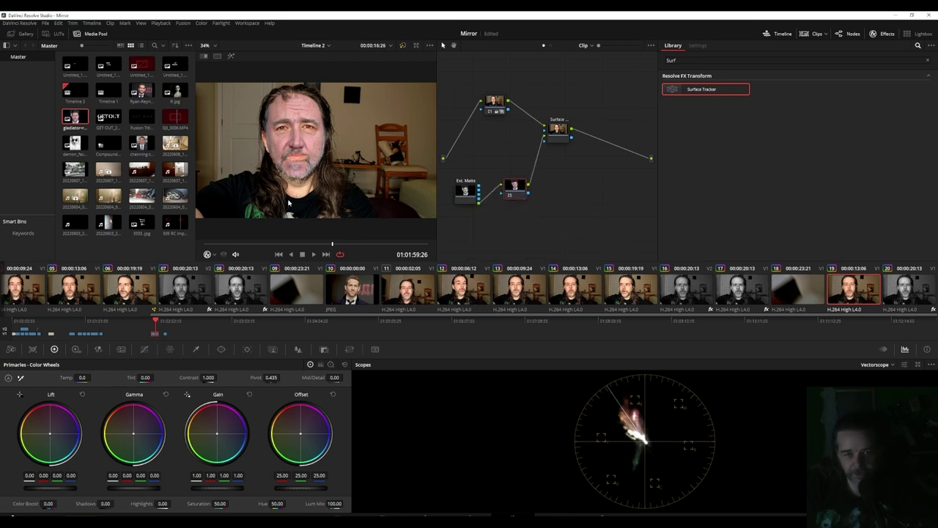
drag(470, 201, 473, 204)
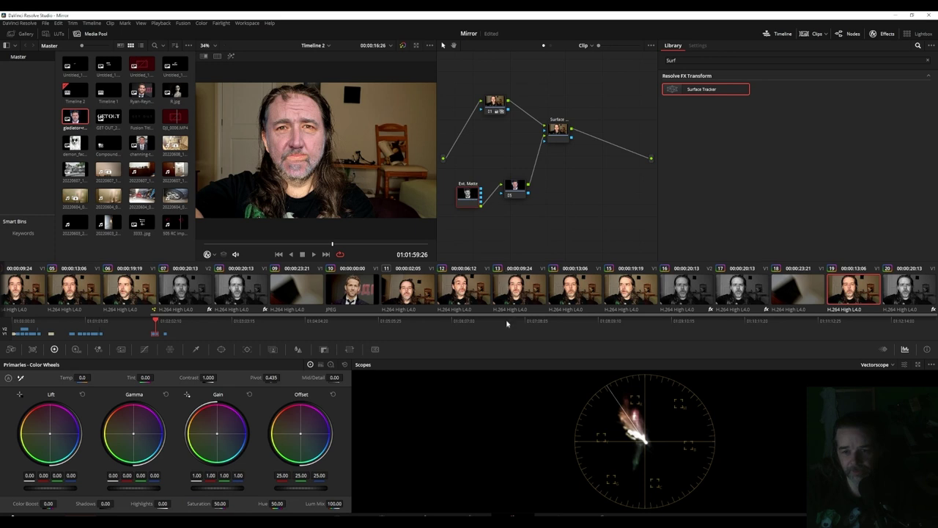
mouse_move(519, 191)
mouse_down()
mouse_move(513, 179)
mouse_move(522, 173)
mouse_up()
Switch the Surface Tracker node off and on repeatedly to compare the original face with the replacement
click(564, 139)
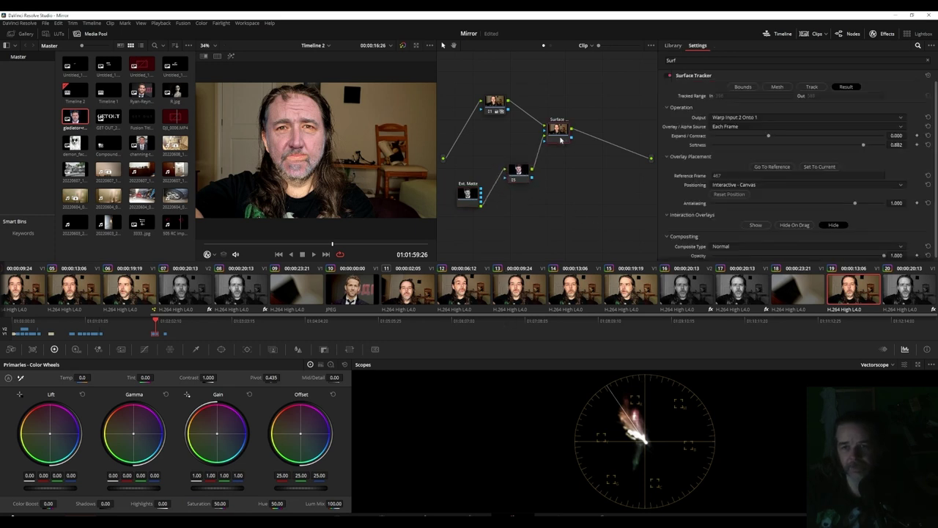
drag(564, 139, 566, 141)
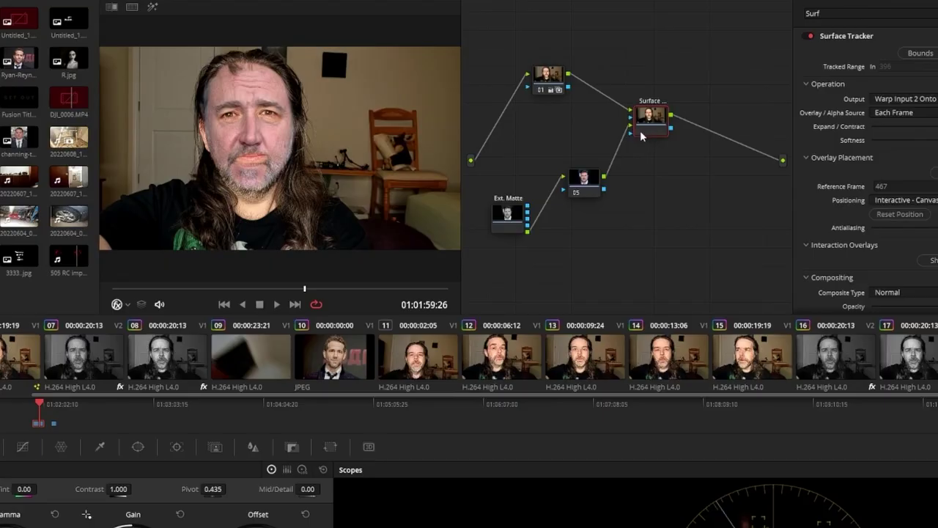
key(ctrl+p)
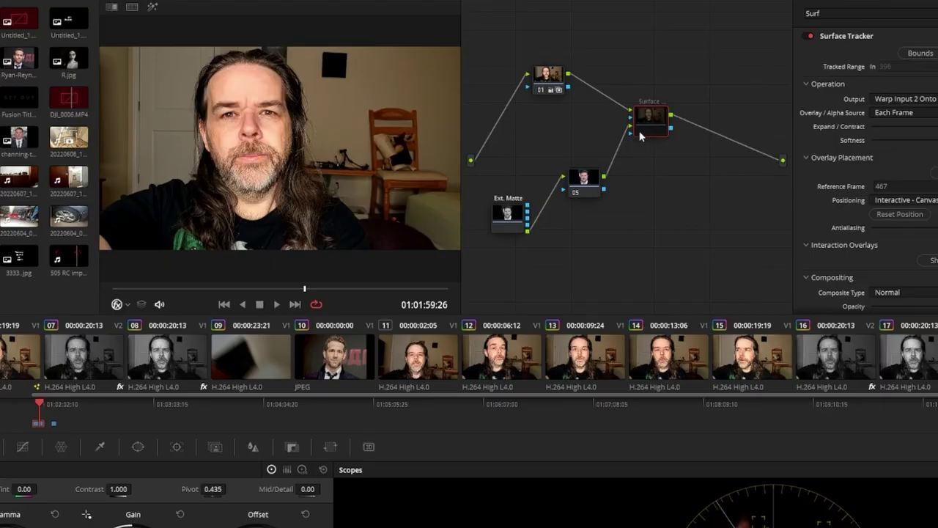
key(ctrl+p)
key(ctrl+p)
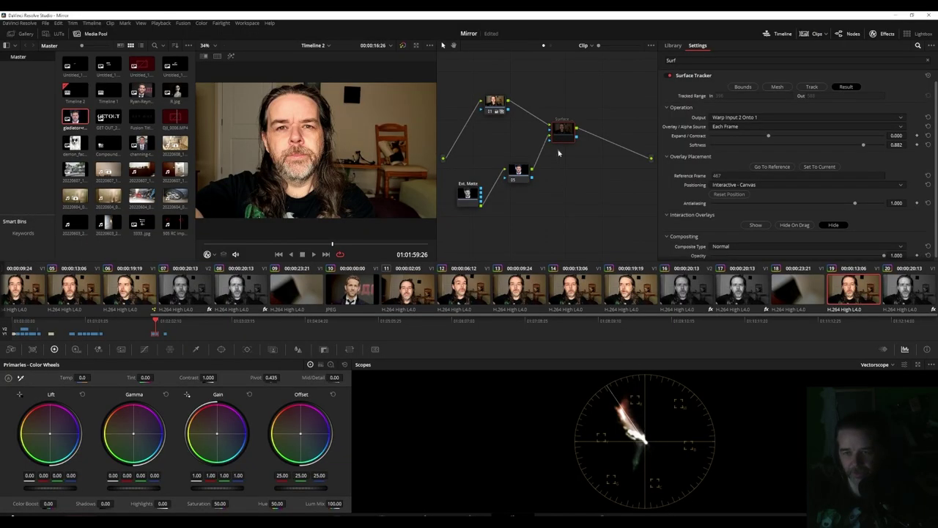
key(ctrl+p)
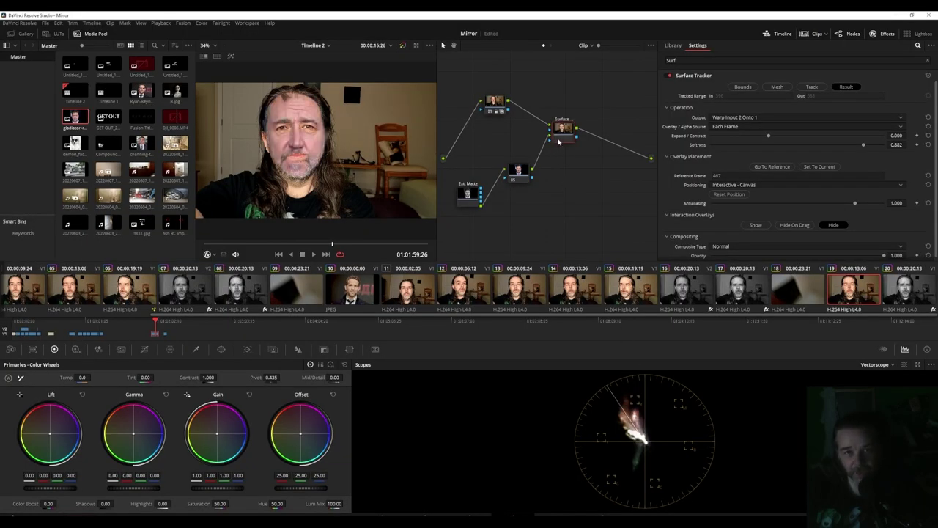
key(ctrl+p)
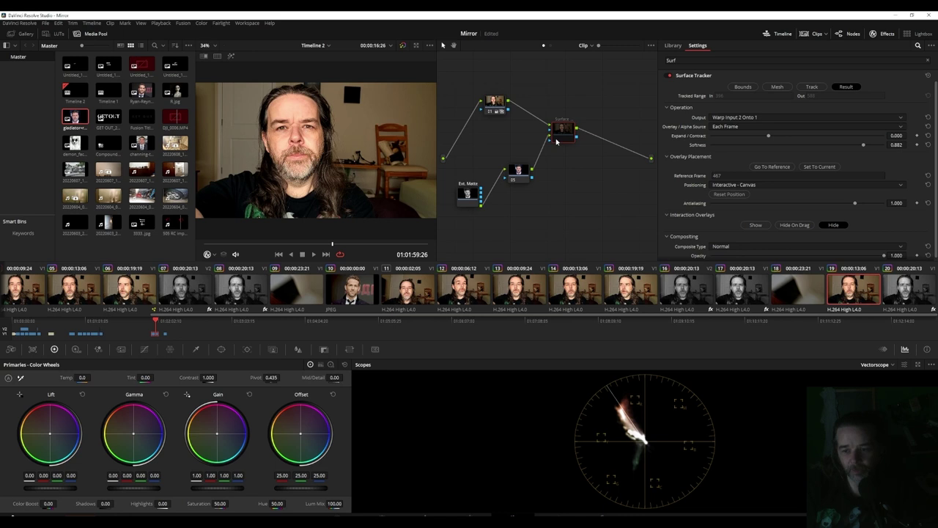
key(ctrl+p)
key(ctrl+p)
key(ctrl+p)
key(ctrl+p)
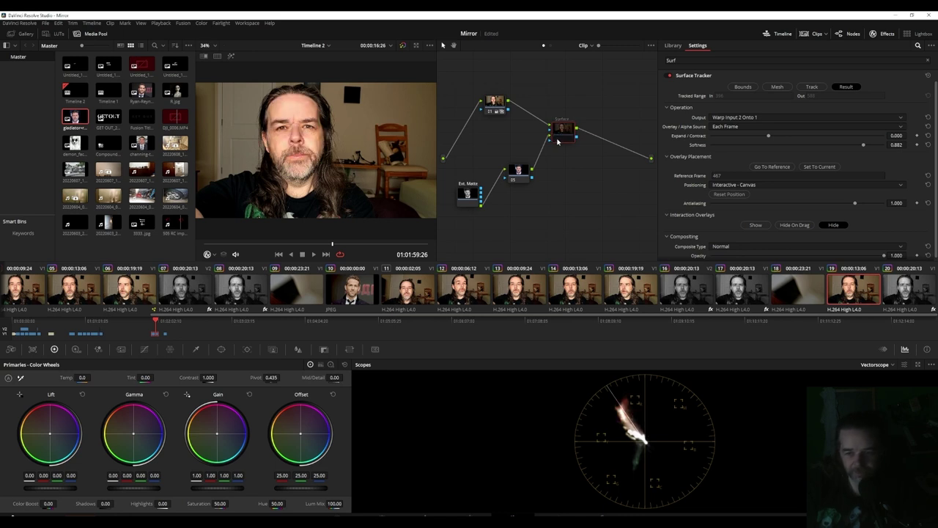
key(ctrl+p)
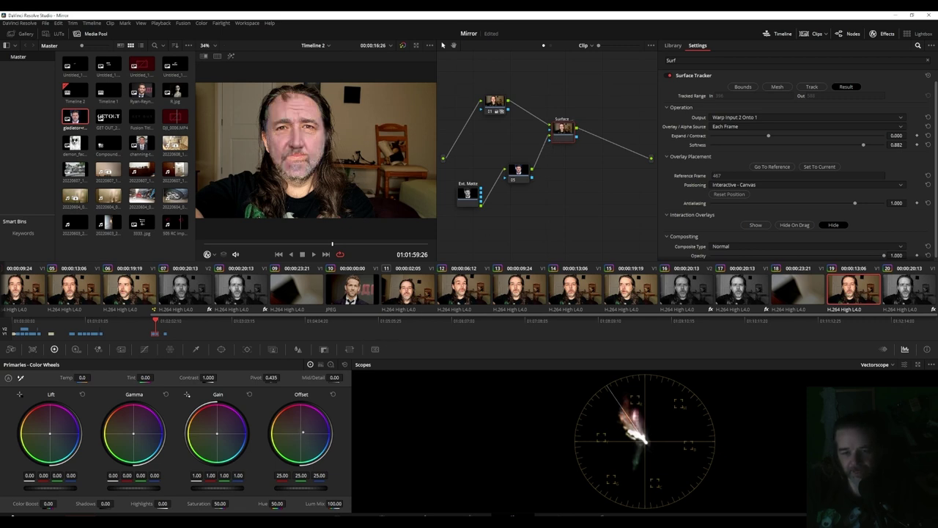
On the new node after the external matte, warm the face's color balance by setting Offset to red 26.99, green 24.05 and blue 12.87
click(522, 179)
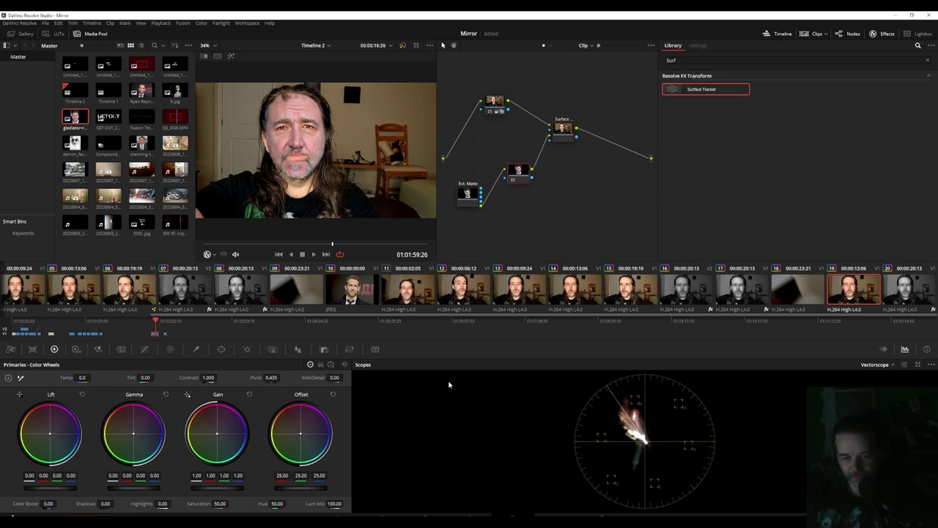
mouse_move(299, 433)
mouse_down()
mouse_move(315, 431)
mouse_move(295, 432)
mouse_up()
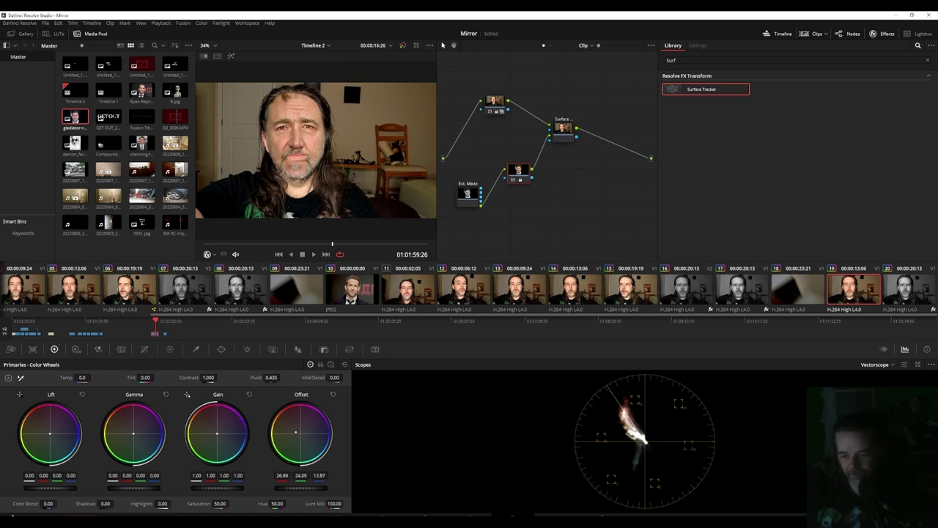
Compare the face's color match with the Surface Tracker node disabled and enabled, and play back the clip
click(557, 141)
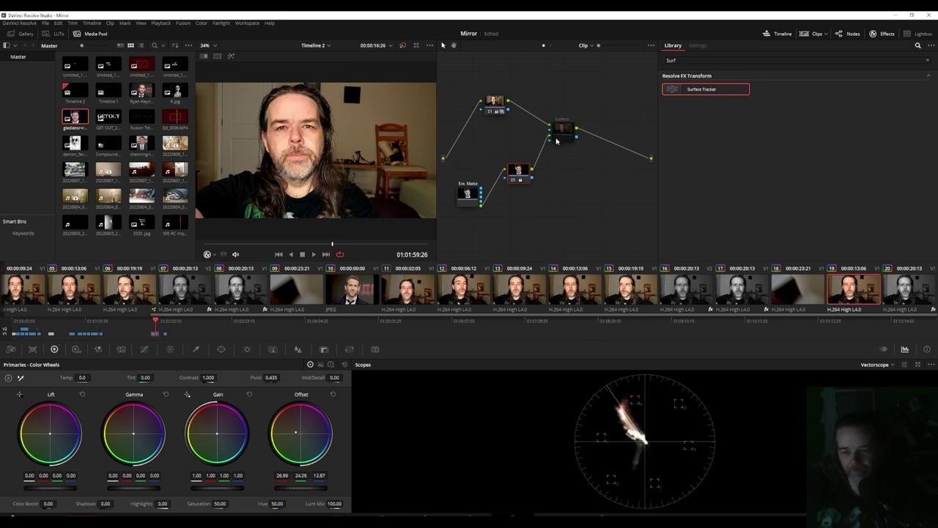
key(ctrl+d)
key(ctrl+d)
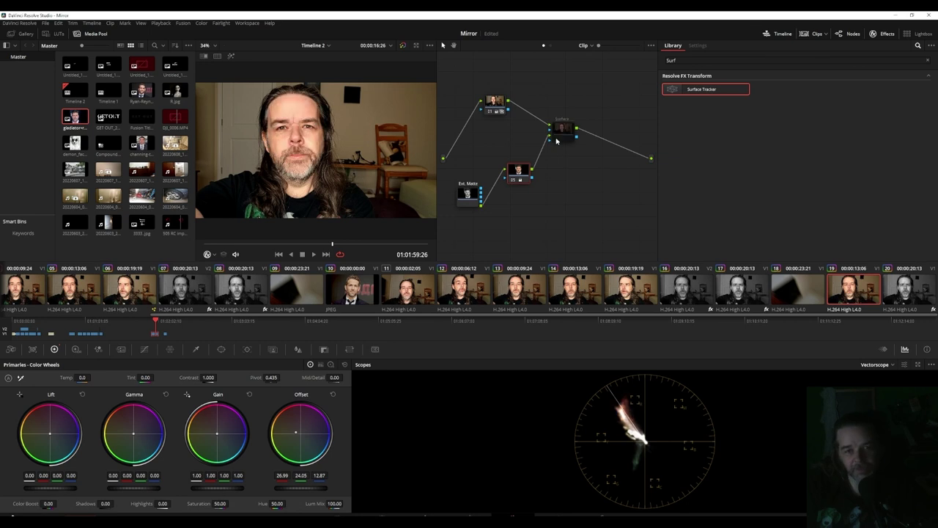
key(ctrl+d)
key(ctrl+d)
key(ctrl+d)
key(ctrl+d)
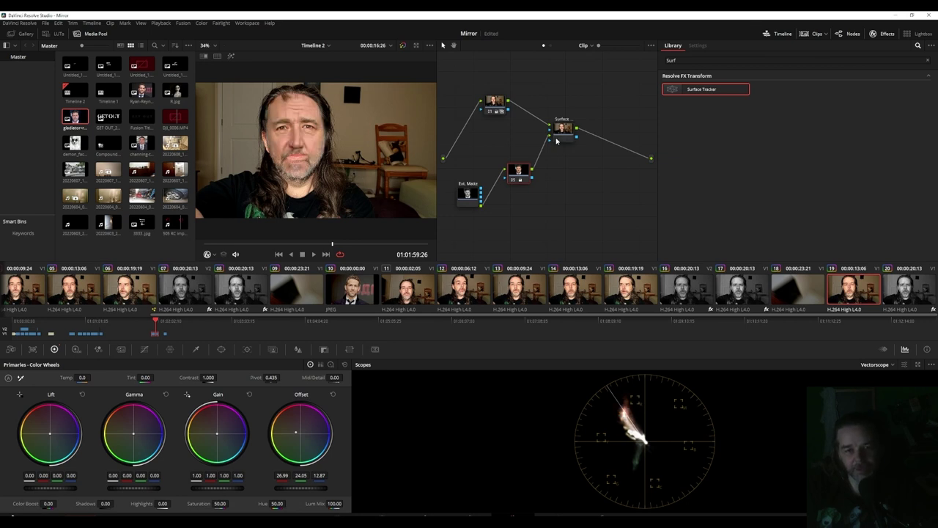
key(ctrl+d)
click(574, 134)
key(space)
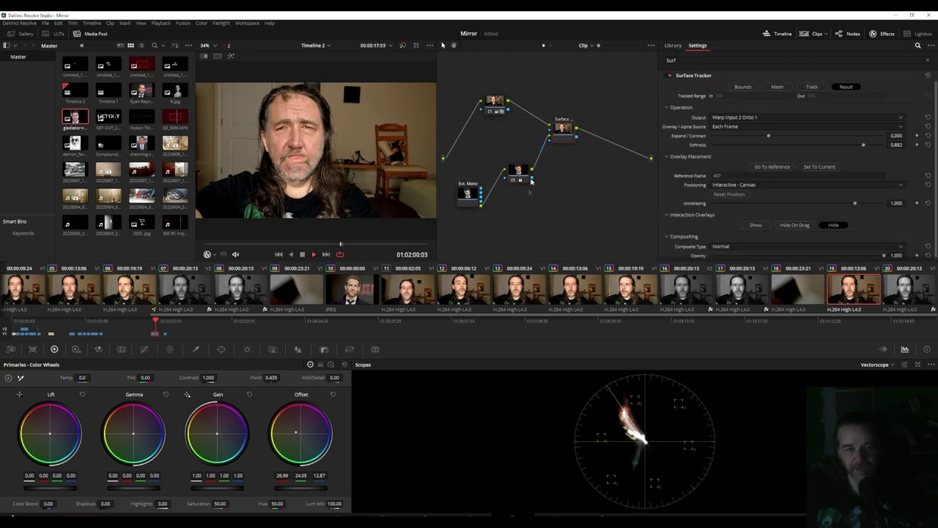
key(space)
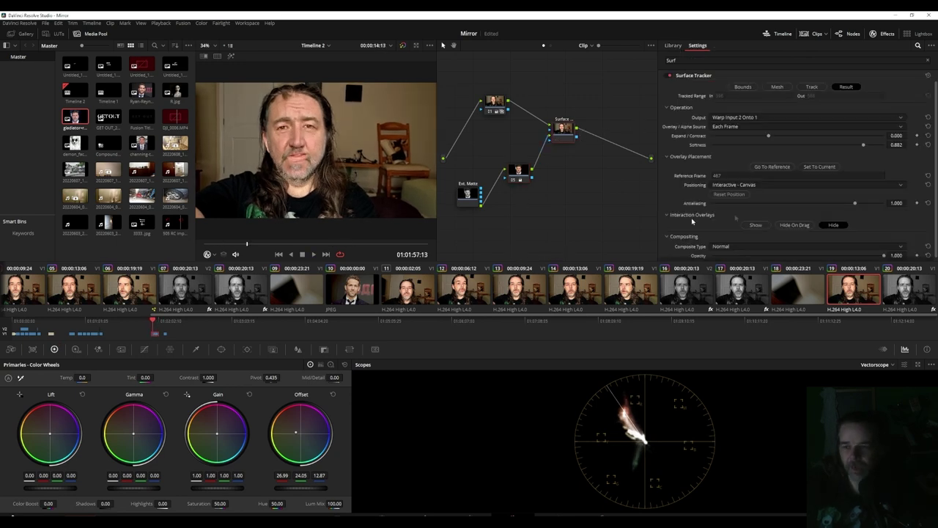
Go to the Surface Tracker's reference frame, show the interaction overlays, and fine-tune the gladiator image's position and scale over the face
click(774, 167)
click(756, 225)
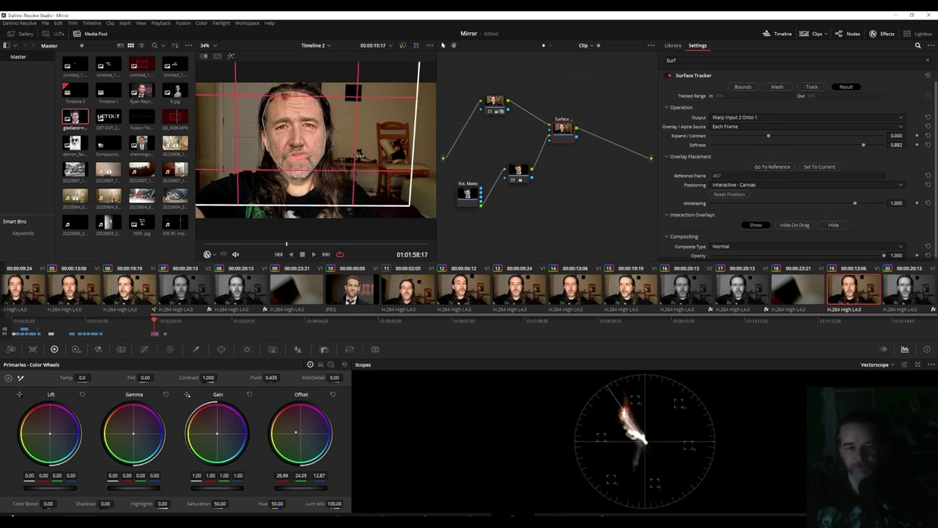
drag(410, 206, 425, 212)
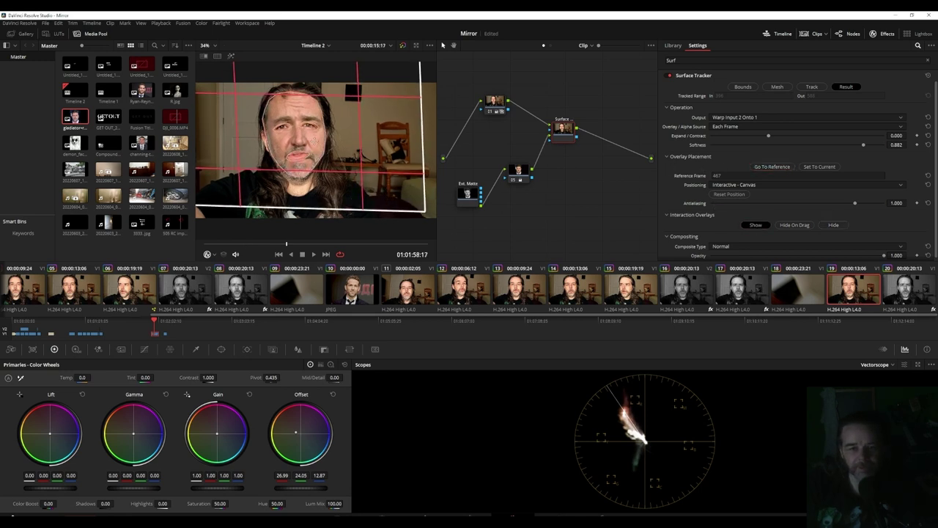
drag(315, 139, 313, 140)
drag(389, 203, 376, 195)
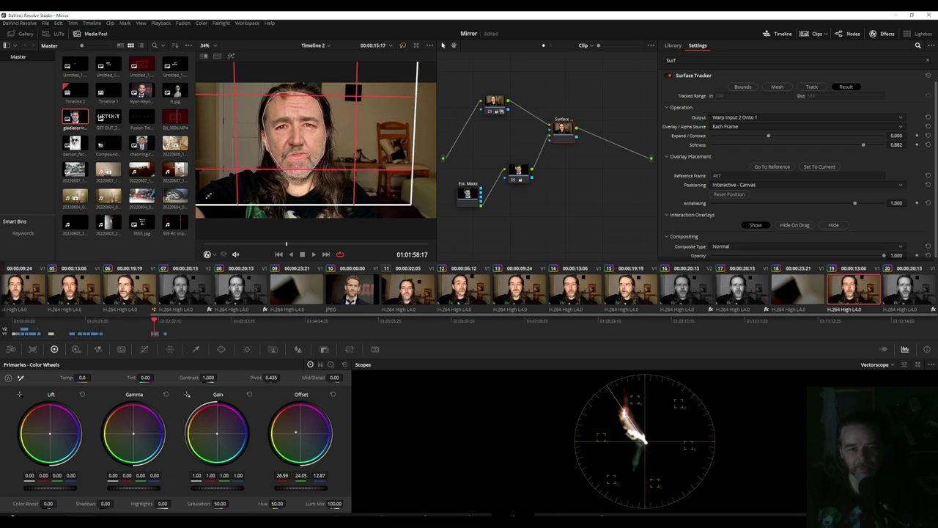
mouse_move(209, 196)
mouse_down()
mouse_move(198, 203)
mouse_move(209, 195)
mouse_up()
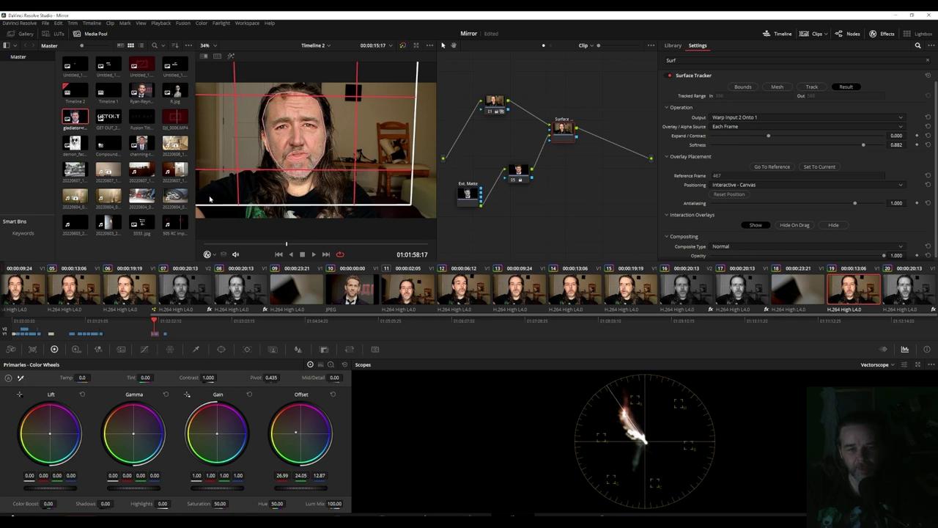
Play back the clip and hide the Surface Tracker's interaction overlays
key(space)
click(795, 225)
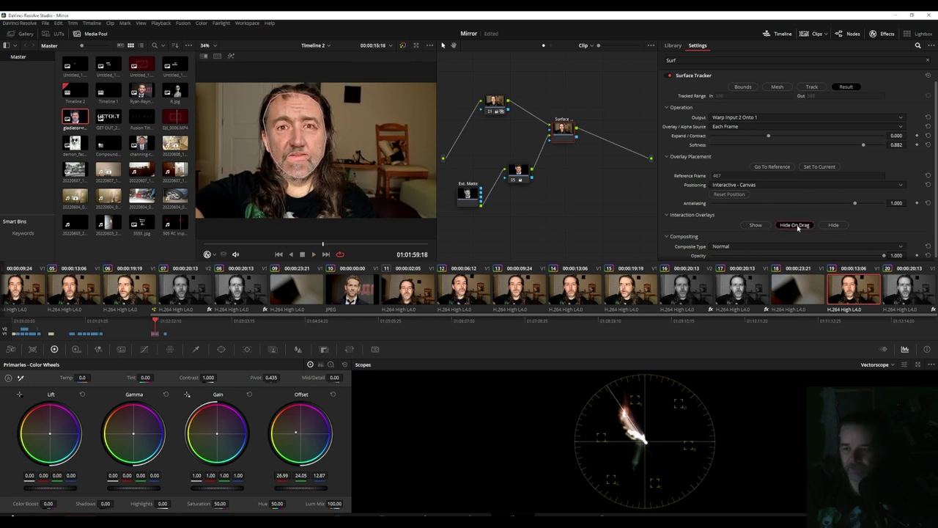
click(834, 225)
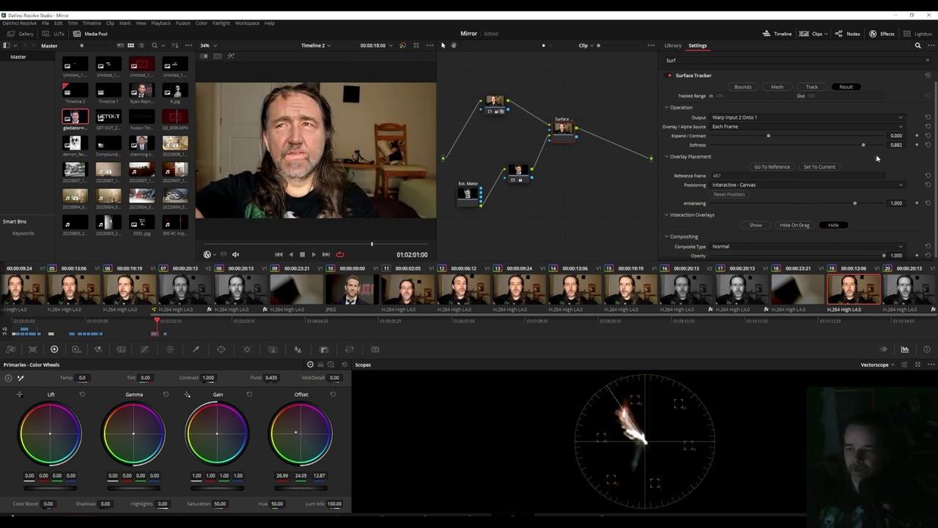
Set the overlay's Softness to 1.000 and play back the clip to check the blended edges
drag(865, 146, 820, 150)
drag(914, 154, 726, 158)
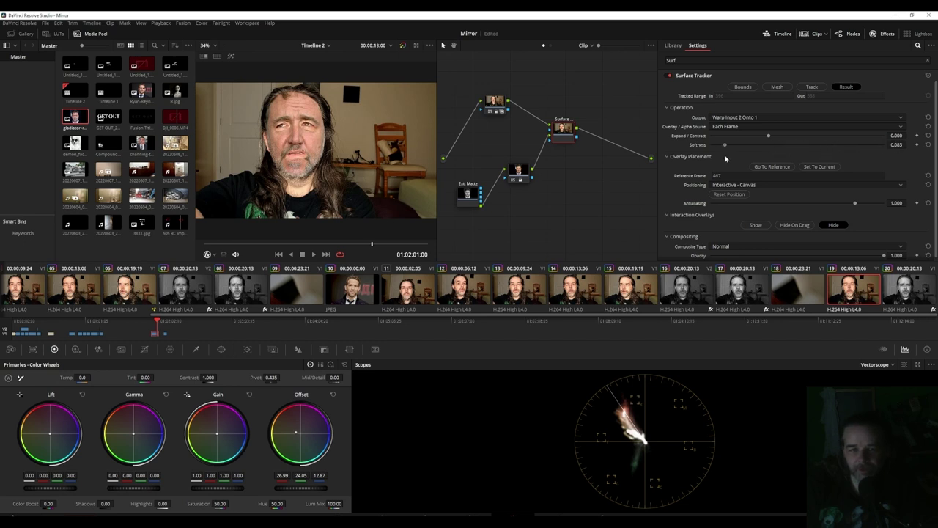
drag(784, 157, 885, 144)
key(space)
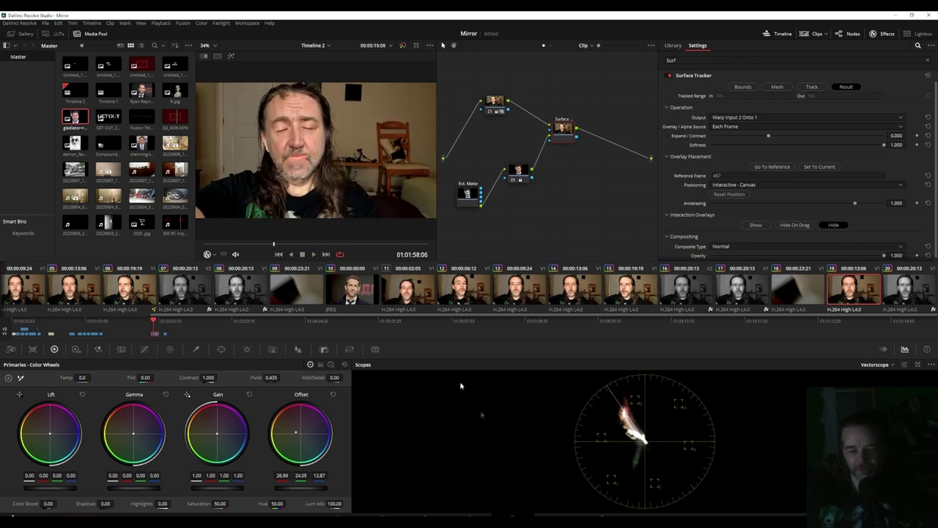
On the Edit page, select the face-replacement clip and examine the blended face at 100% viewer zoom
key(shift+4)
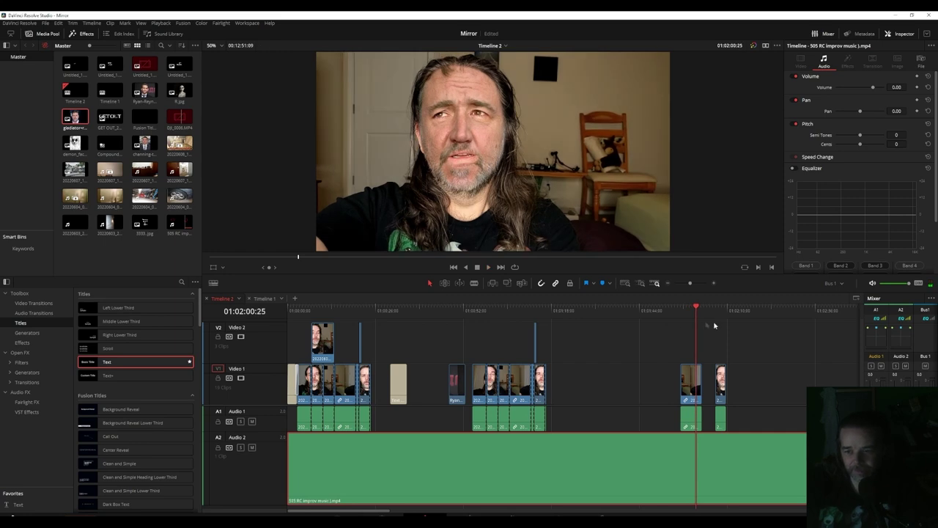
click(698, 394)
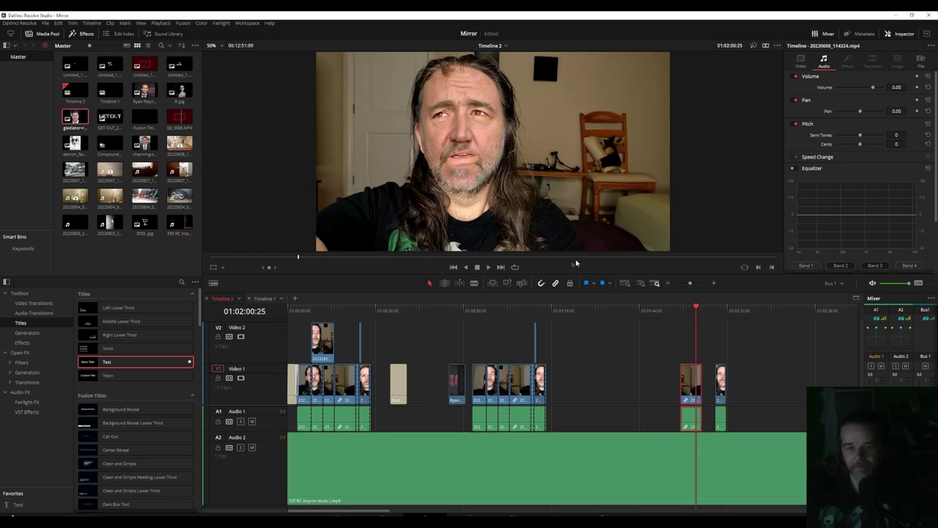
click(221, 47)
click(214, 102)
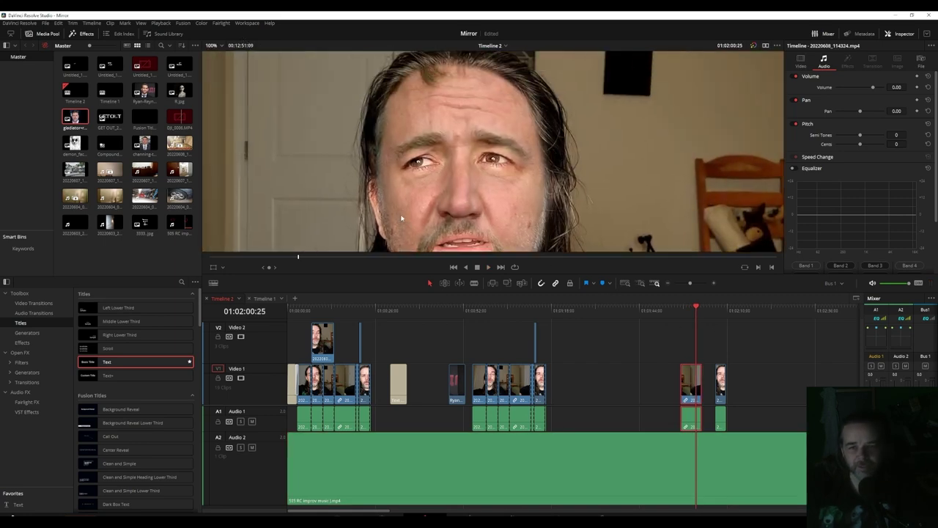
drag(410, 236, 378, 148)
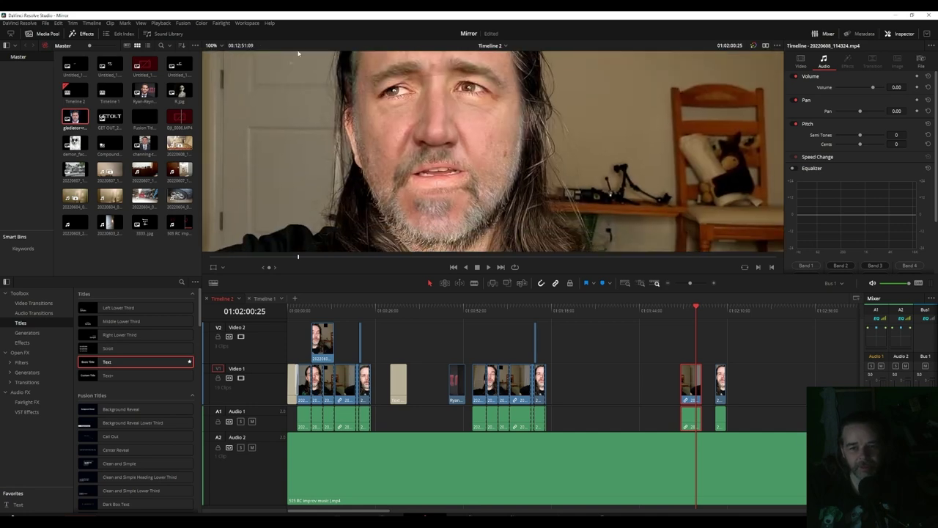
Play back the face-replacement clip on the timeline, replaying it from near its start
key(space)
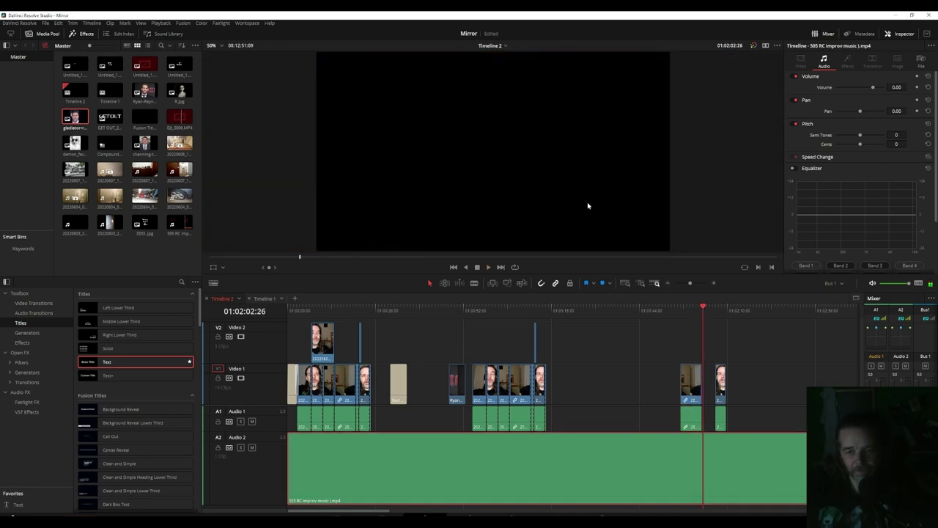
click(682, 309)
key(space)
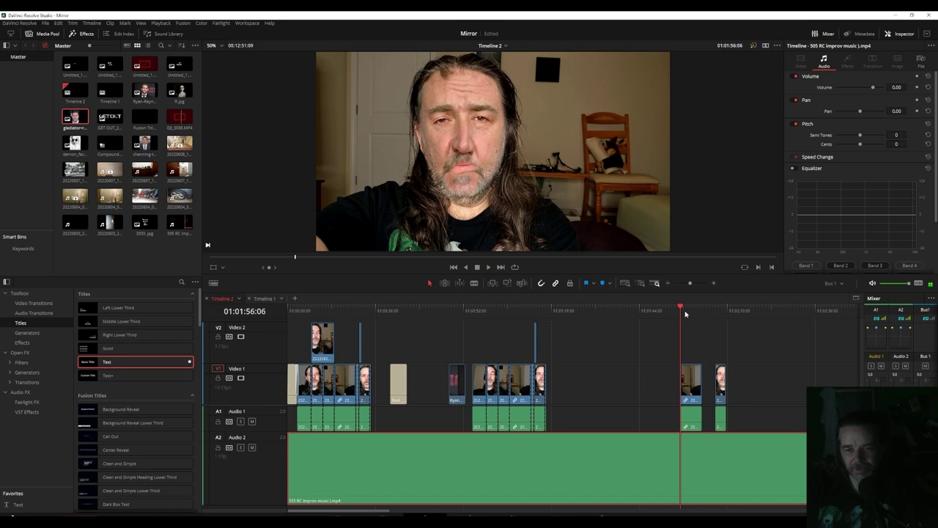
key(space)
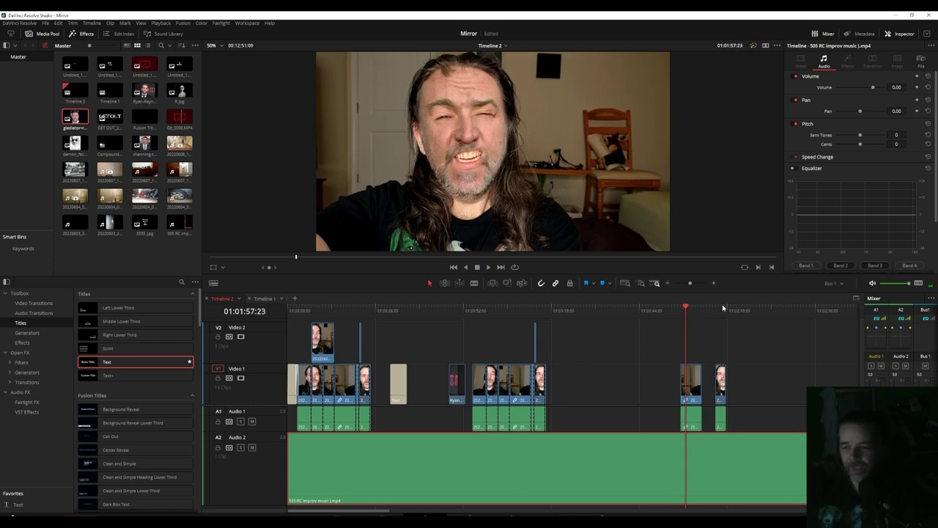
Move to the last clip on the timeline and, on the Color page, add a Surface Tracker node after node 01
click(723, 308)
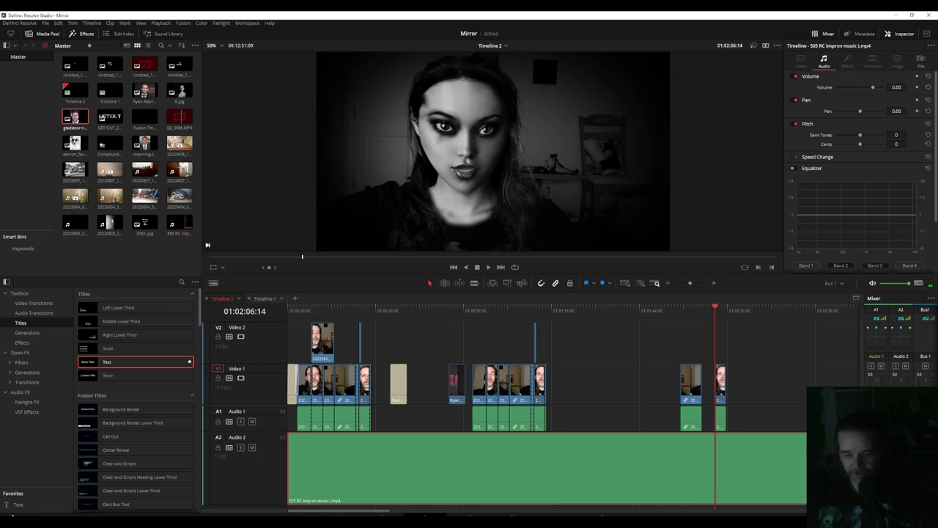
click(513, 516)
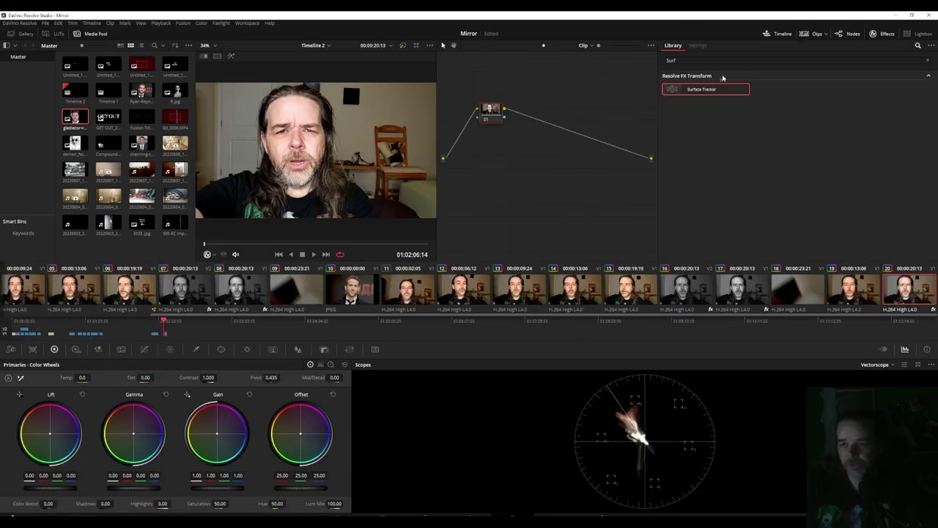
drag(708, 90, 591, 142)
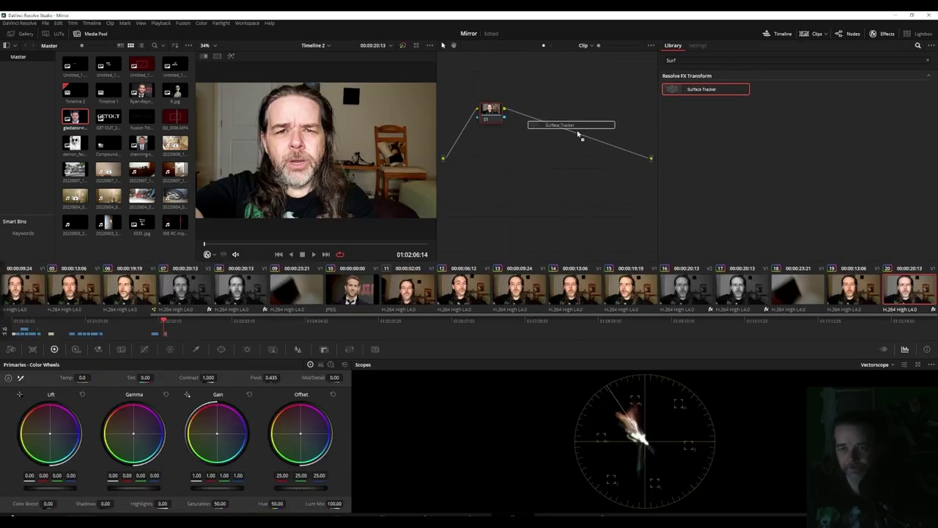
drag(577, 134, 579, 133)
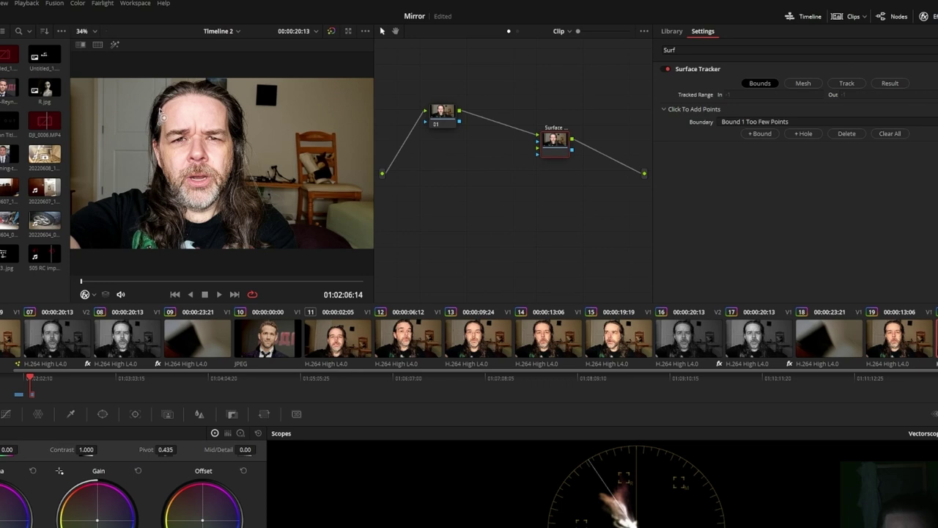
Draw the Surface Tracker's boundary around the face from the hairline down past the beard and back up the other side
click(169, 97)
click(195, 94)
click(210, 94)
click(228, 105)
click(235, 166)
click(230, 186)
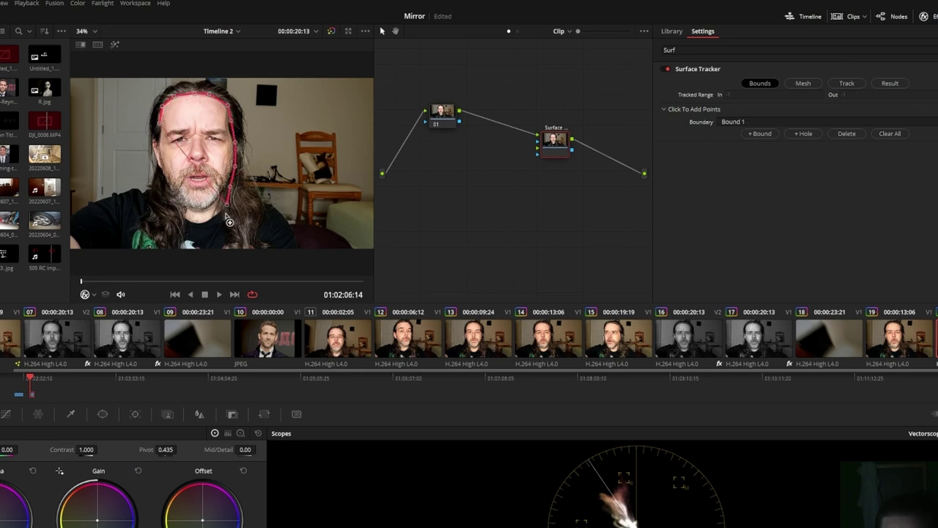
click(226, 205)
click(225, 214)
click(207, 222)
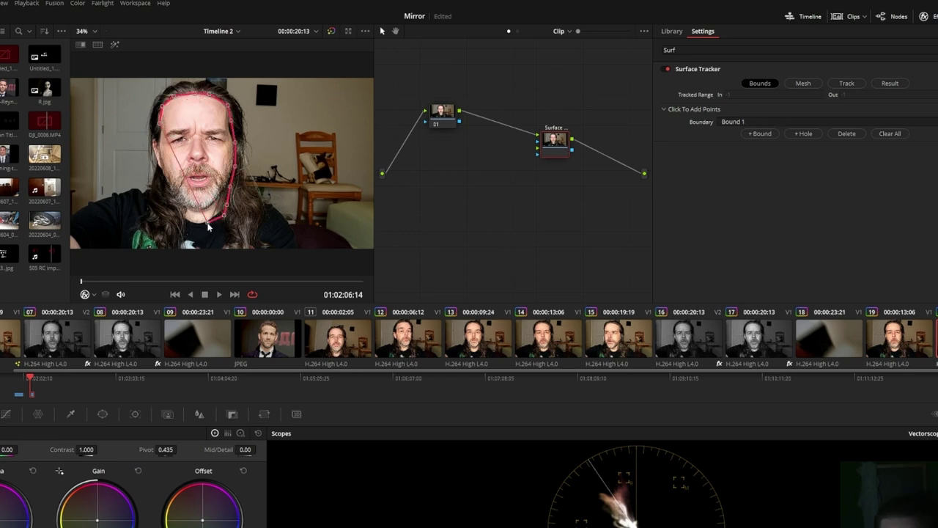
click(195, 224)
click(183, 223)
click(171, 199)
click(163, 179)
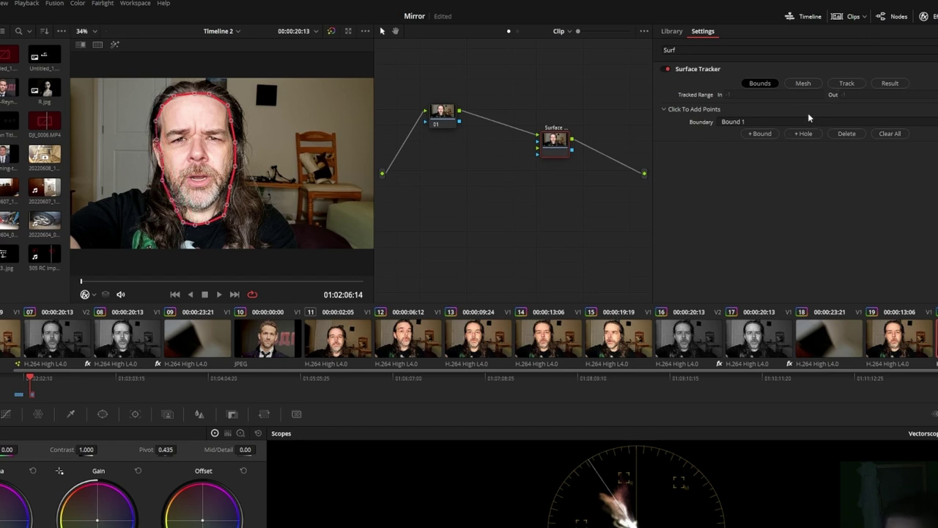
Add a hole to the tracking boundary and outline the mouth with it at 100% viewer zoom
click(811, 135)
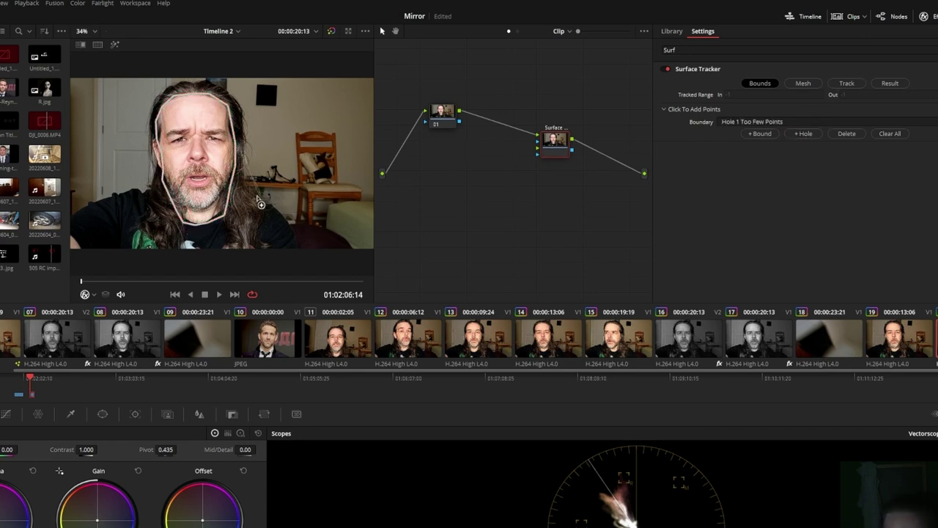
click(85, 33)
click(90, 106)
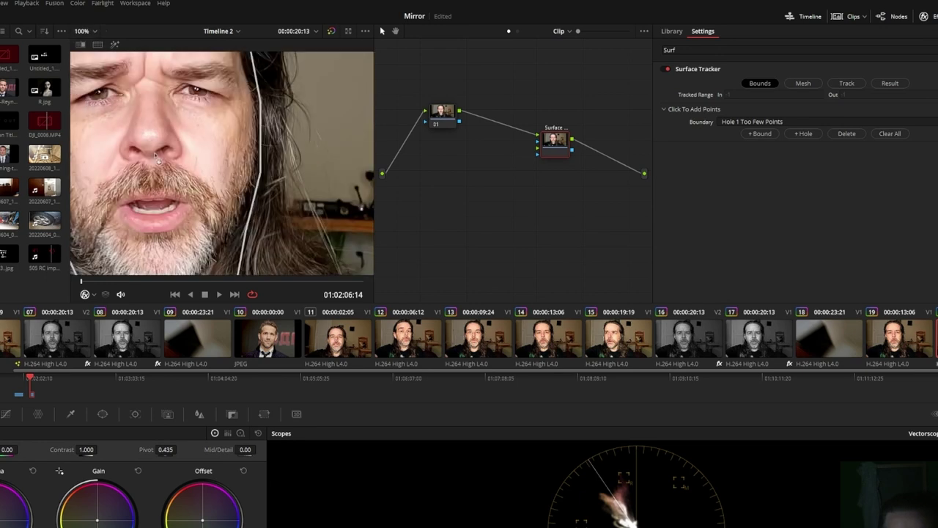
click(120, 199)
click(137, 192)
click(159, 192)
click(179, 194)
click(192, 202)
click(193, 215)
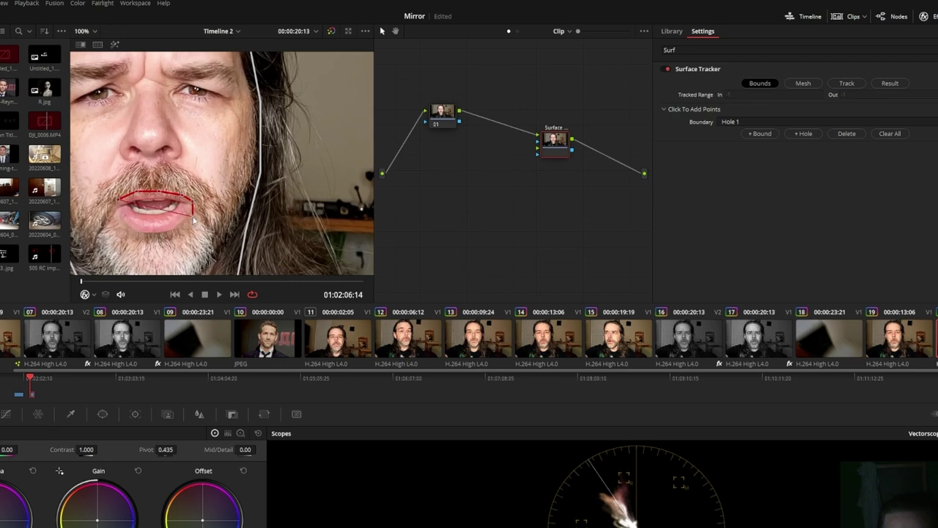
click(184, 226)
click(169, 233)
click(145, 235)
click(117, 224)
click(113, 214)
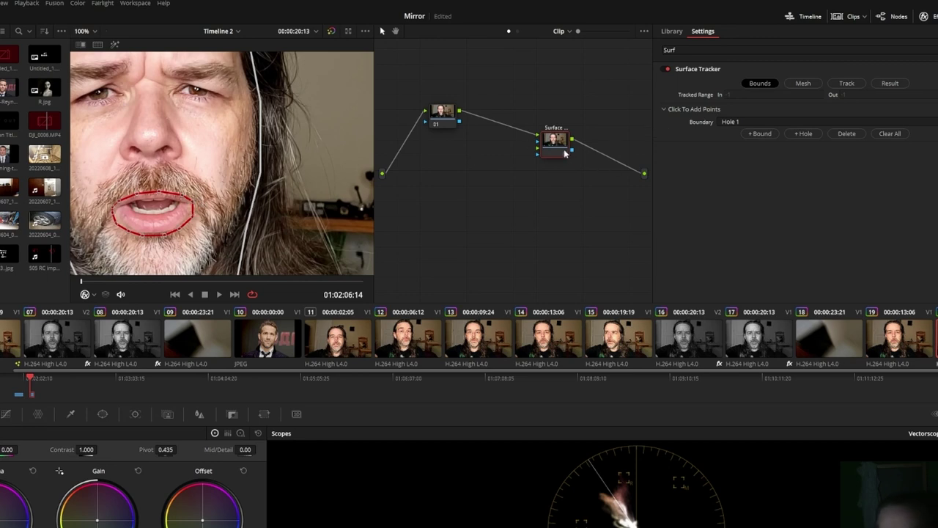
Generate the tracking mesh for the face and track it through the clip
click(803, 83)
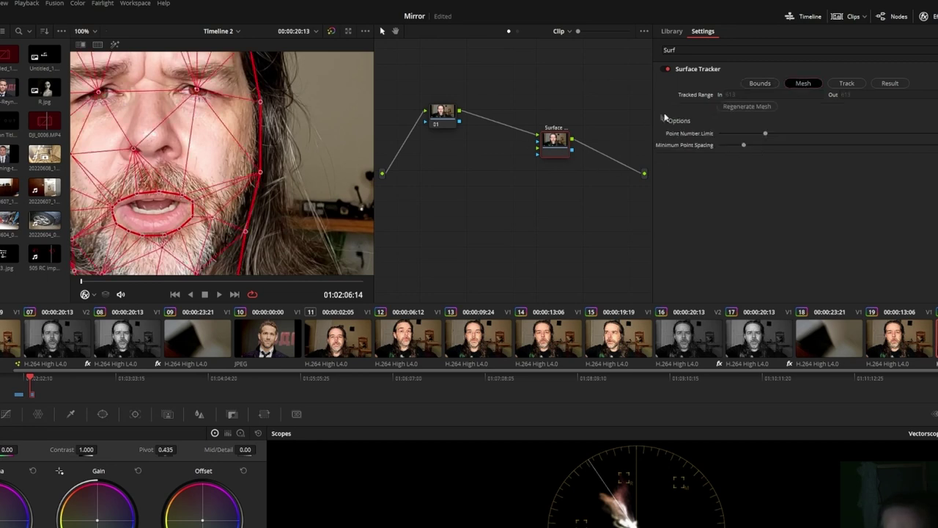
click(848, 85)
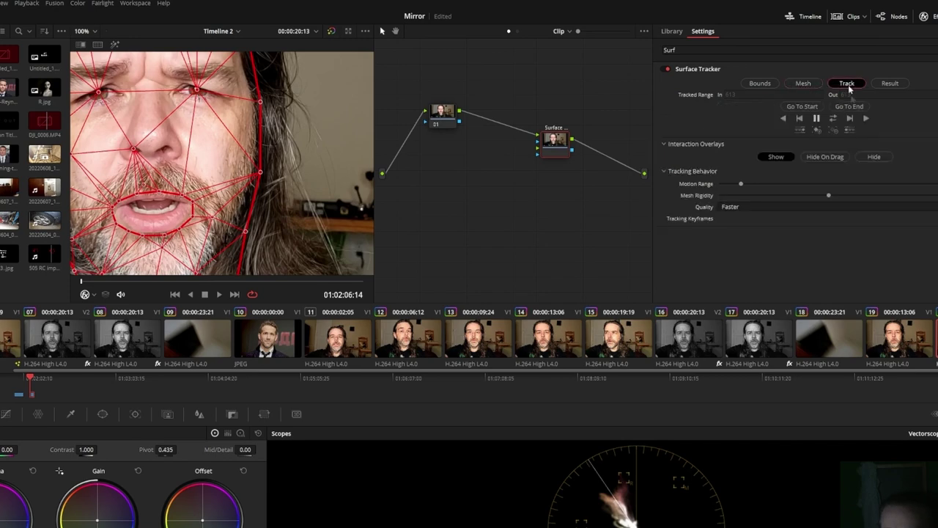
click(833, 118)
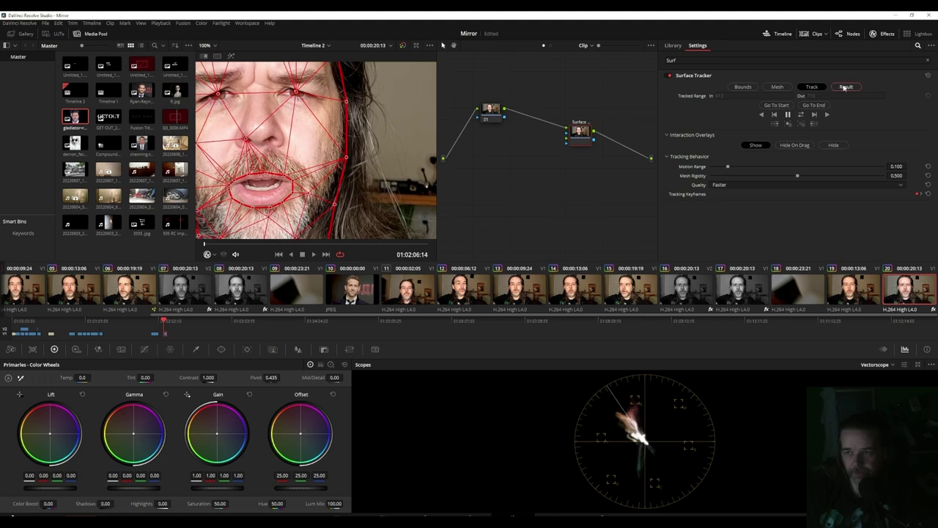
Switch the Surface Tracker to Result and connect R.jpg as an external matte to its second green input
click(846, 86)
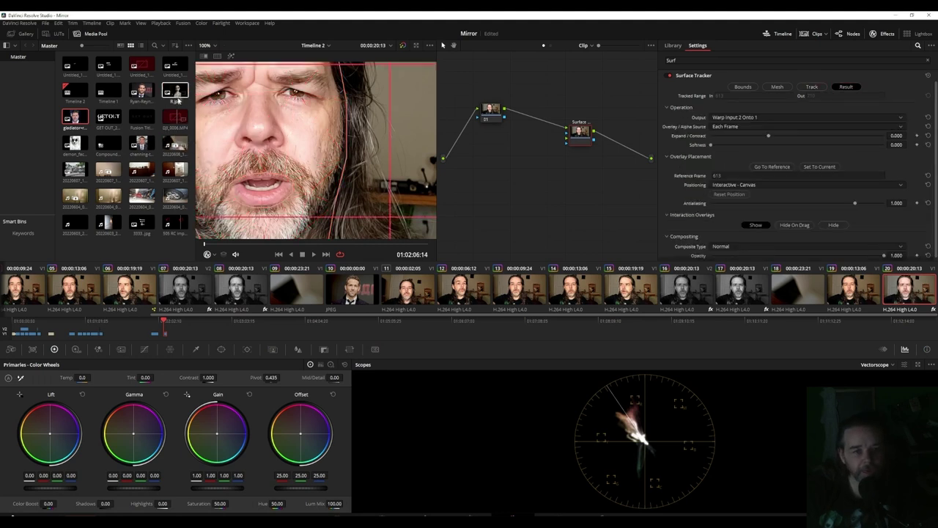
drag(176, 91, 565, 141)
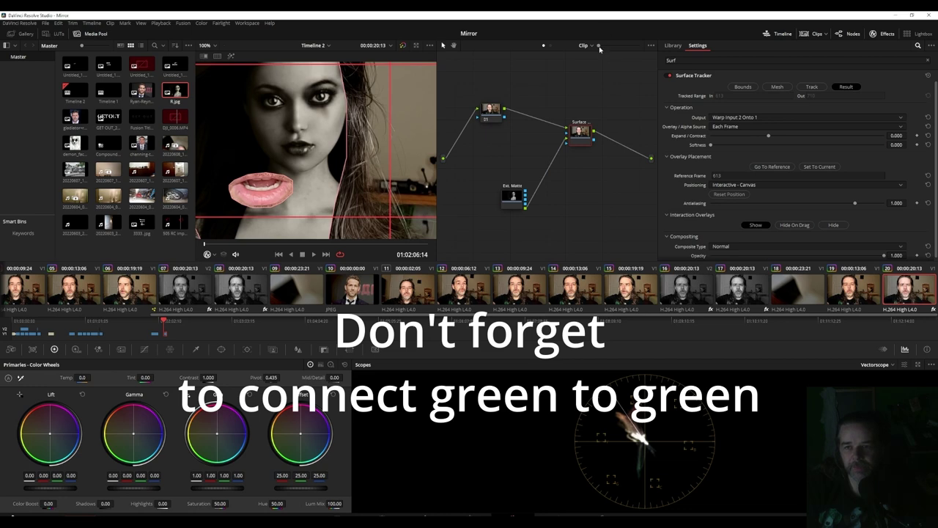
Fit the whole frame in the viewer, then move and scale the R.jpg overlay so its features line up with the face
click(205, 46)
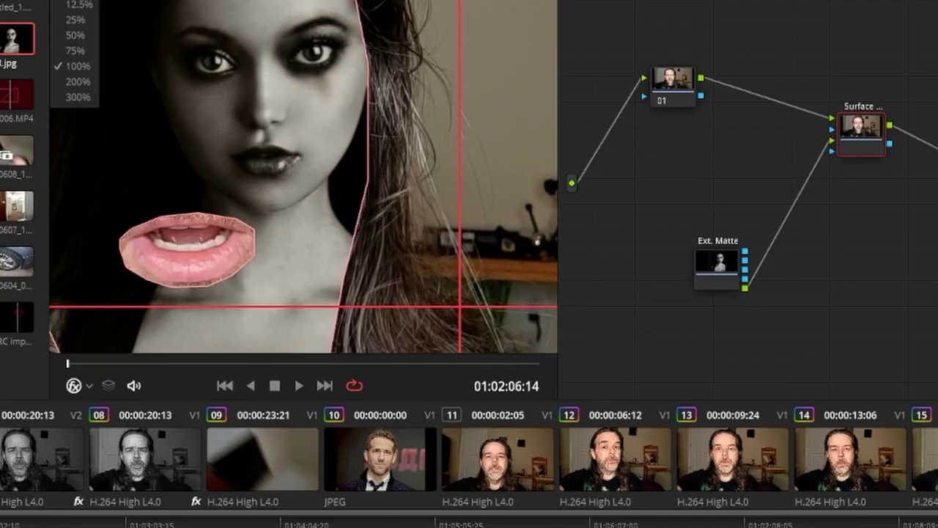
click(74, 0)
drag(158, 162, 64, 150)
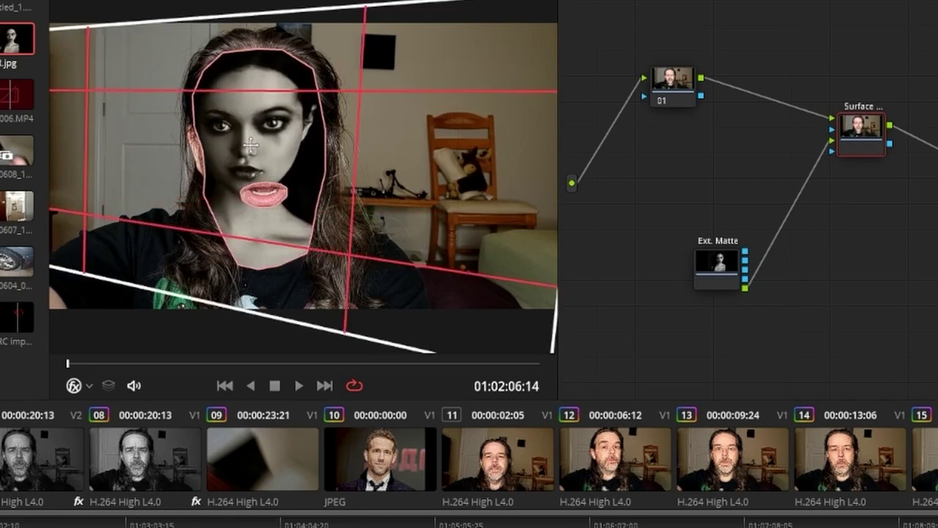
drag(313, 104, 312, 98)
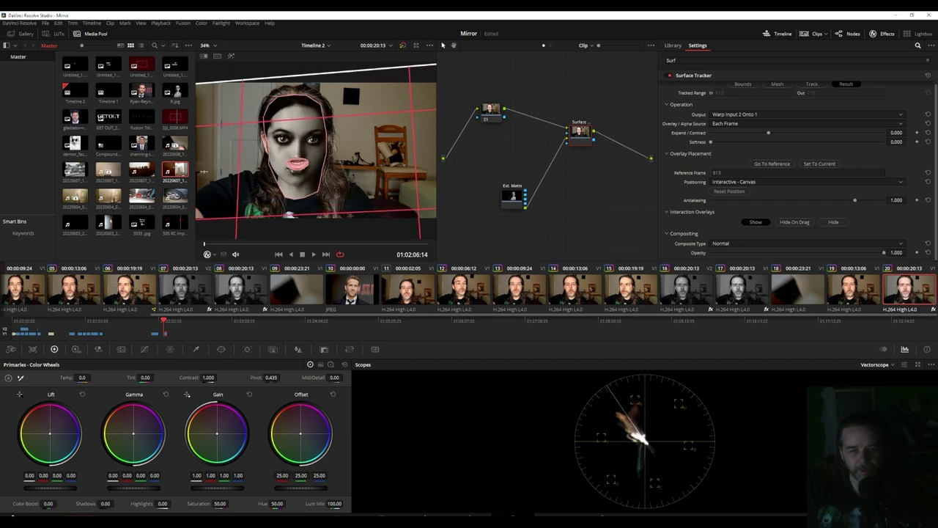
Switch the overlay positioning to Sliders, flip it horizontally, and set position X to 0.035, Y to -0.077 and zoom to 1.399
click(777, 181)
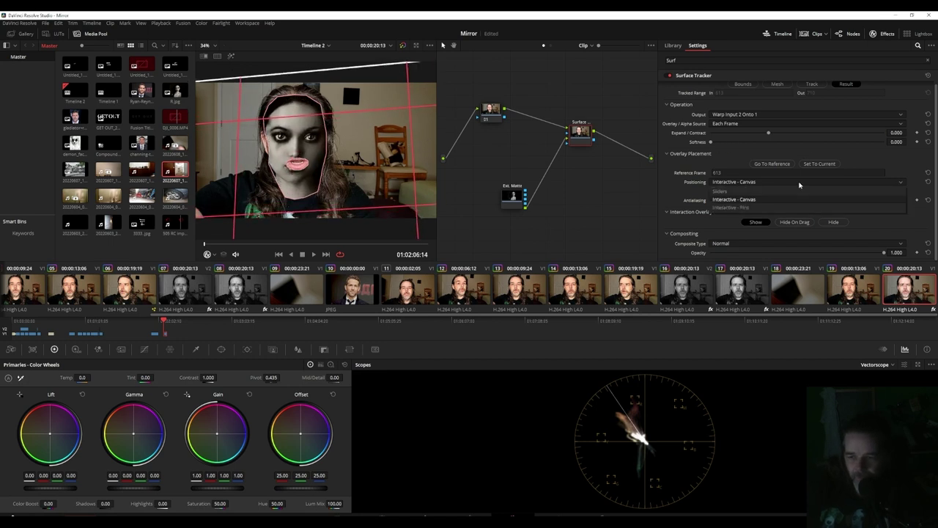
click(779, 192)
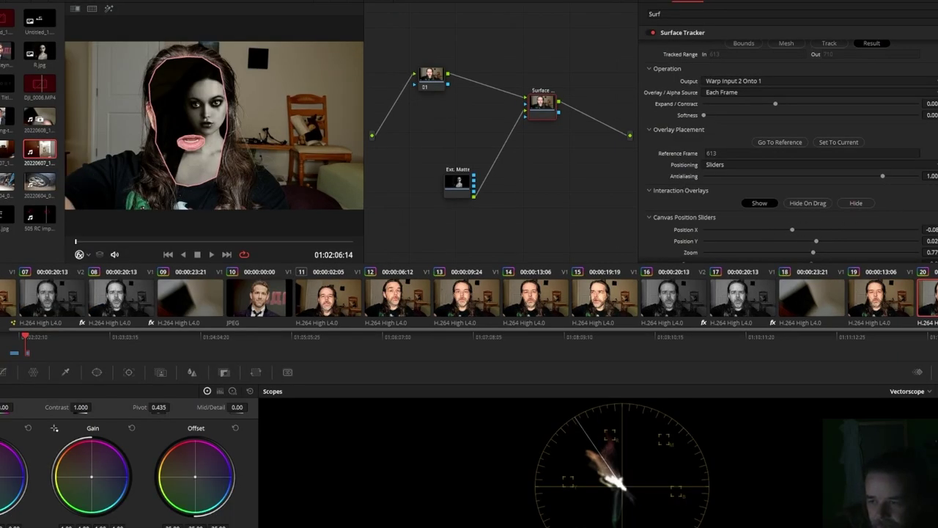
scroll(806, 242, down, 4)
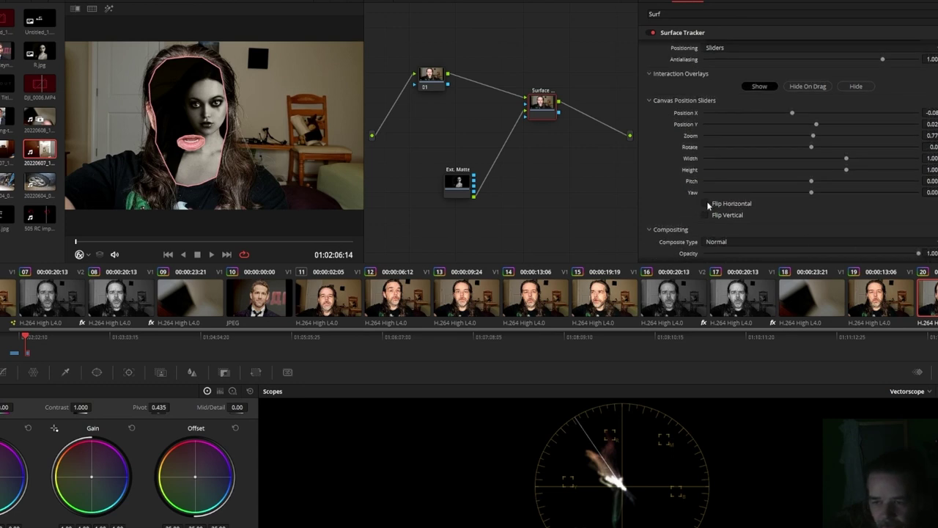
click(708, 204)
drag(792, 113, 899, 139)
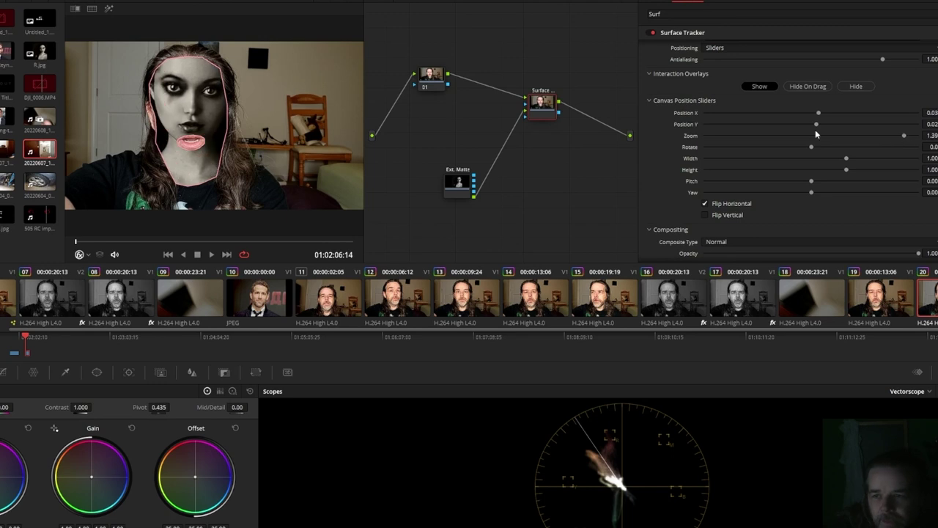
drag(817, 125, 794, 124)
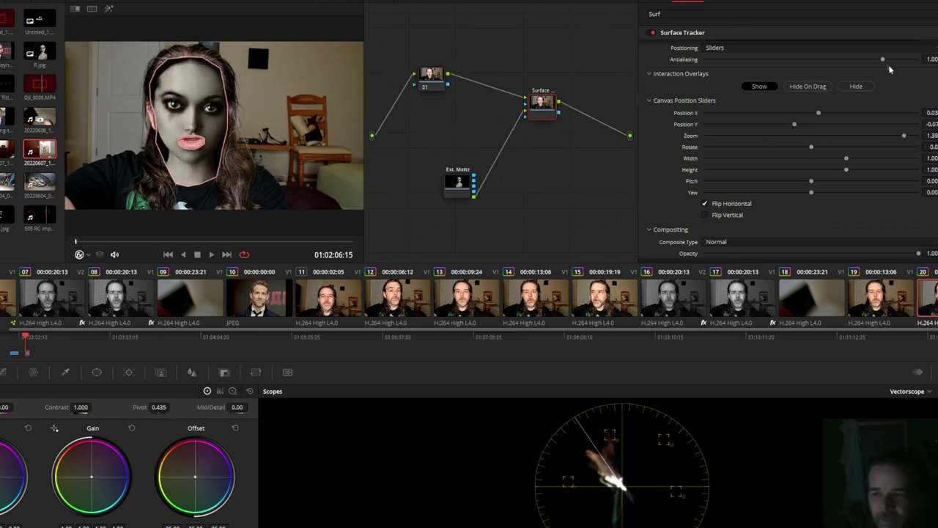
Set the Surface Tracker's antialiasing to 1.200 and its softness to 1.000
drag(883, 60, 918, 60)
drag(750, 57, 919, 58)
scroll(905, 40, up, 5)
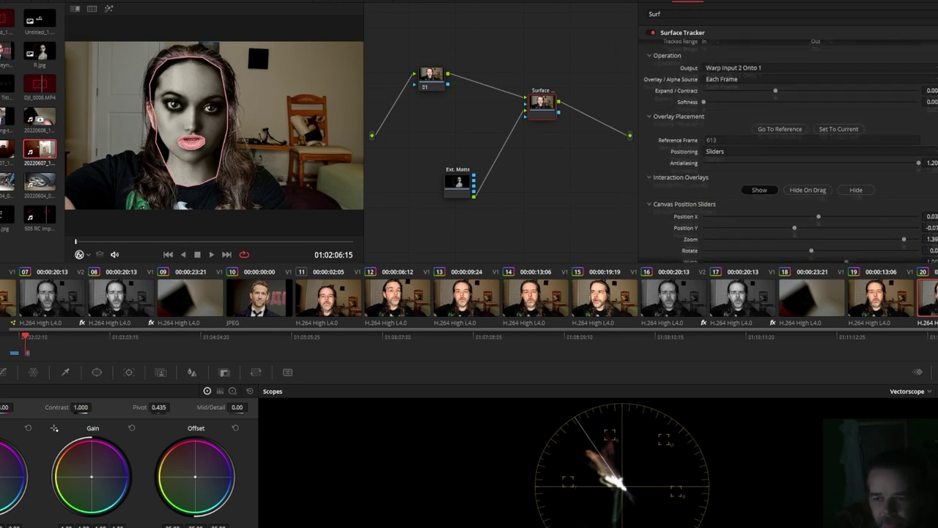
drag(703, 118, 919, 126)
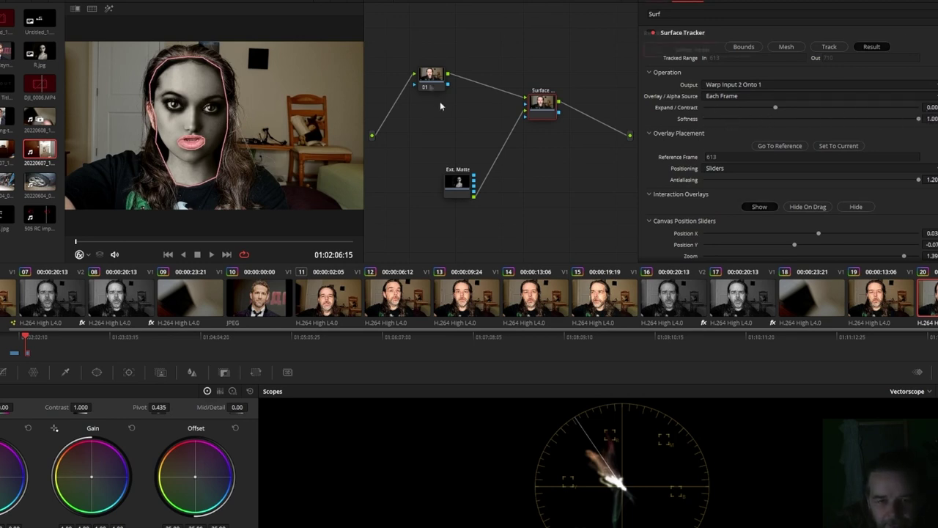
Preview the face overlay, then set Expand/Contract to 0.068, position X to 0.039, Y to -0.047 and rotation to -4.9
drag(434, 79, 428, 80)
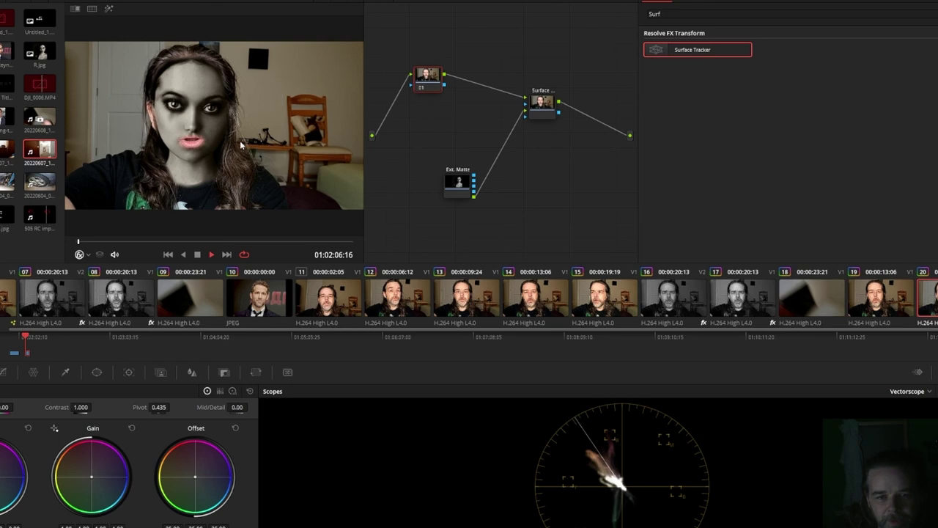
click(543, 103)
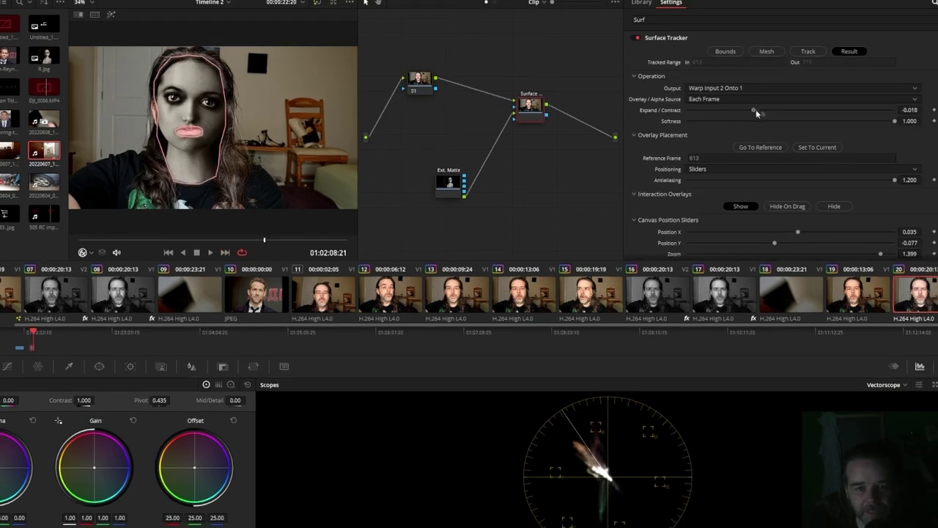
mouse_move(774, 106)
mouse_down()
mouse_move(794, 105)
mouse_move(767, 111)
mouse_up()
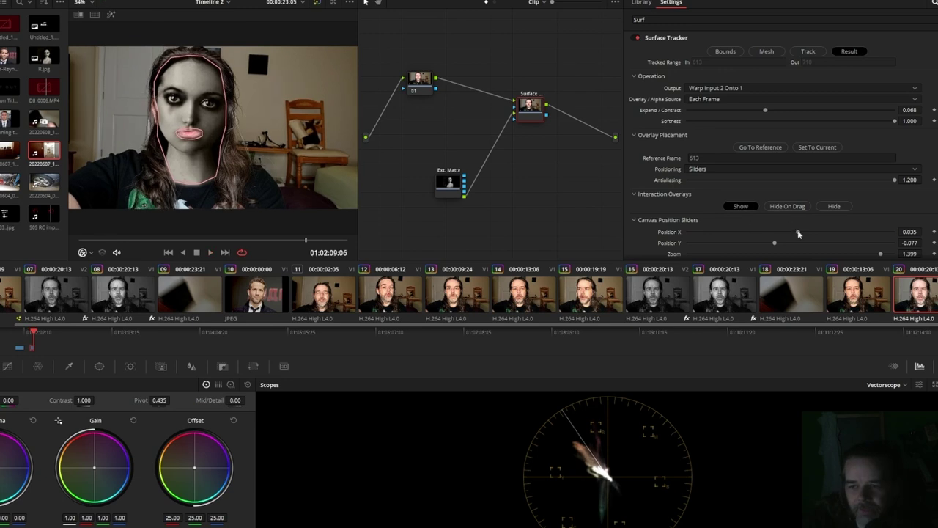
drag(774, 242, 777, 243)
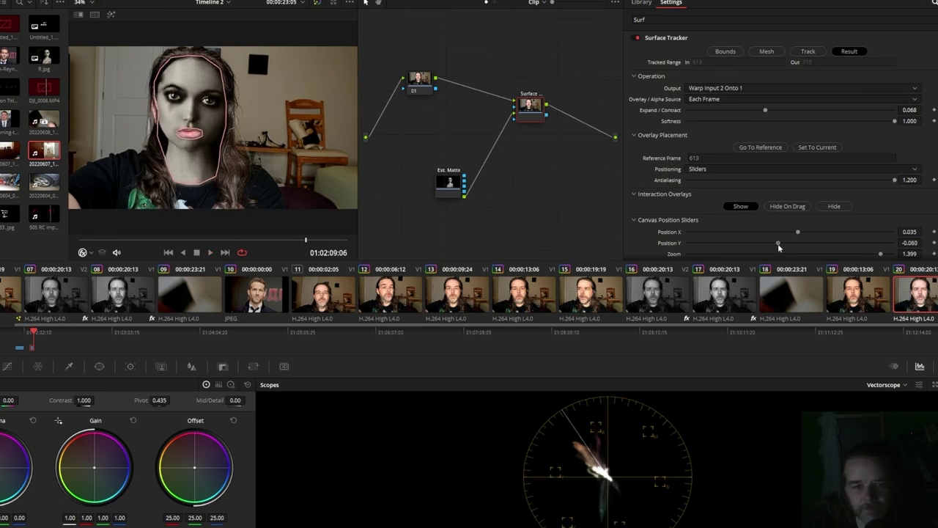
drag(778, 245, 777, 246)
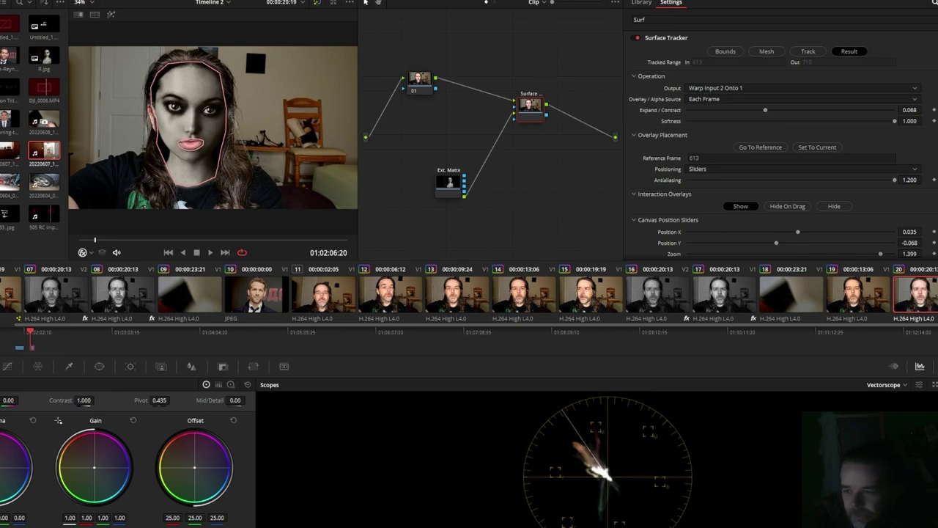
scroll(777, 184, down, 2)
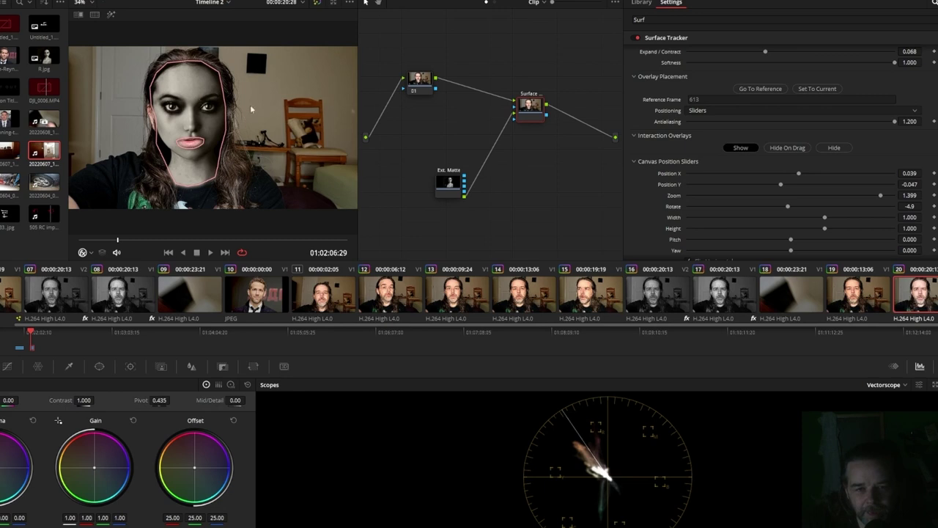
Make node 01 monochrome and add a monochrome serial node between the external matte and the Surface Tracker
click(425, 81)
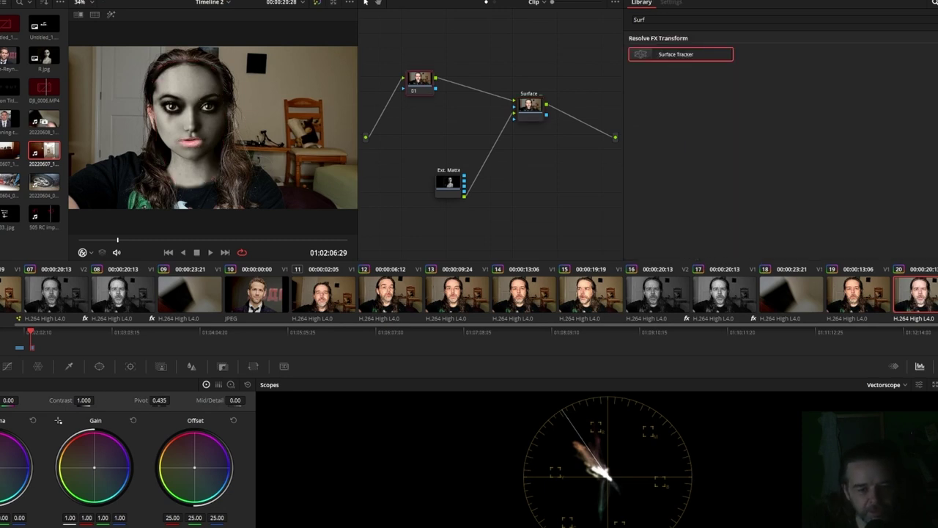
drag(526, 108, 532, 110)
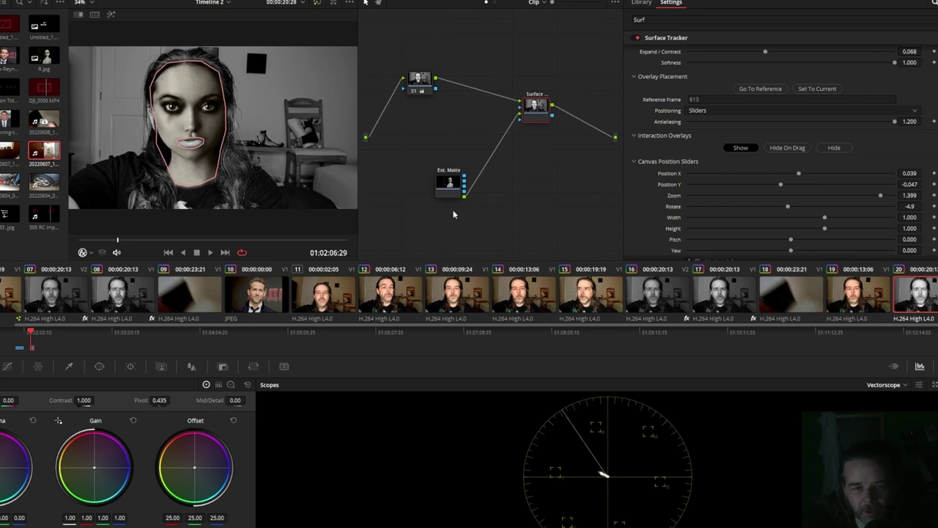
drag(445, 189, 410, 185)
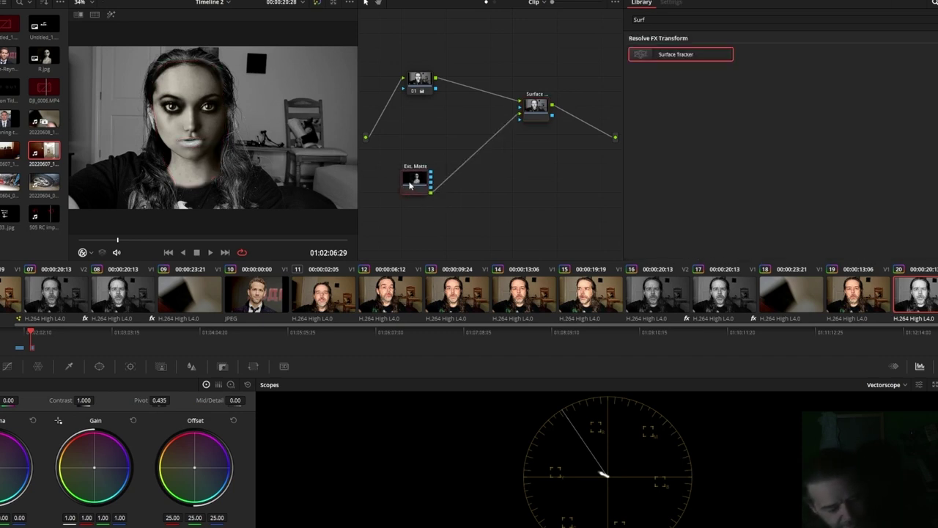
key(alt+s)
drag(418, 182, 466, 176)
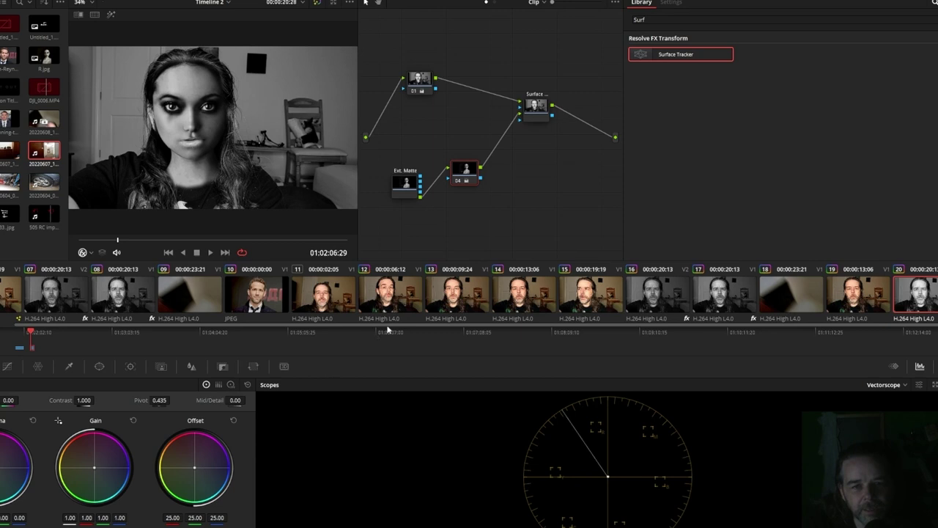
Raise the contrast of node 01 to 1.472 and play the clip to check the blend
drag(290, 240, 335, 241)
drag(417, 85, 433, 89)
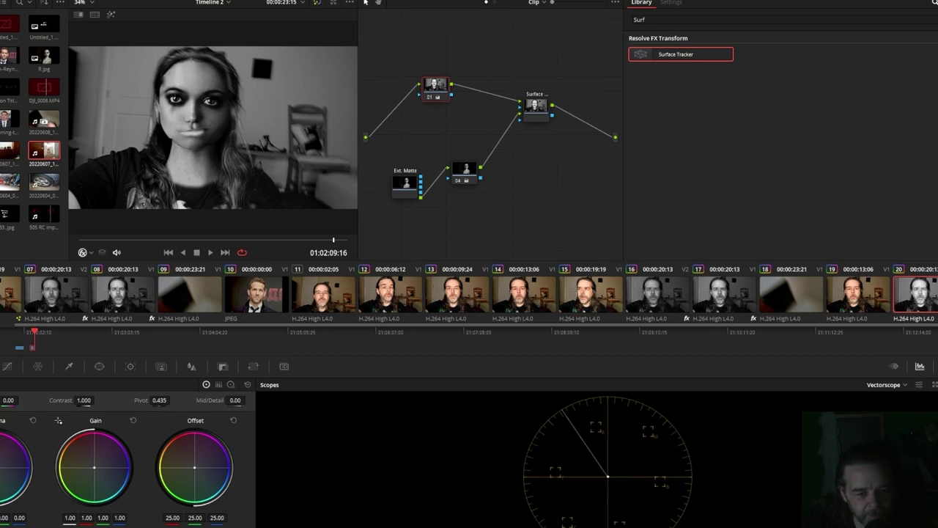
drag(84, 400, 117, 400)
click(121, 240)
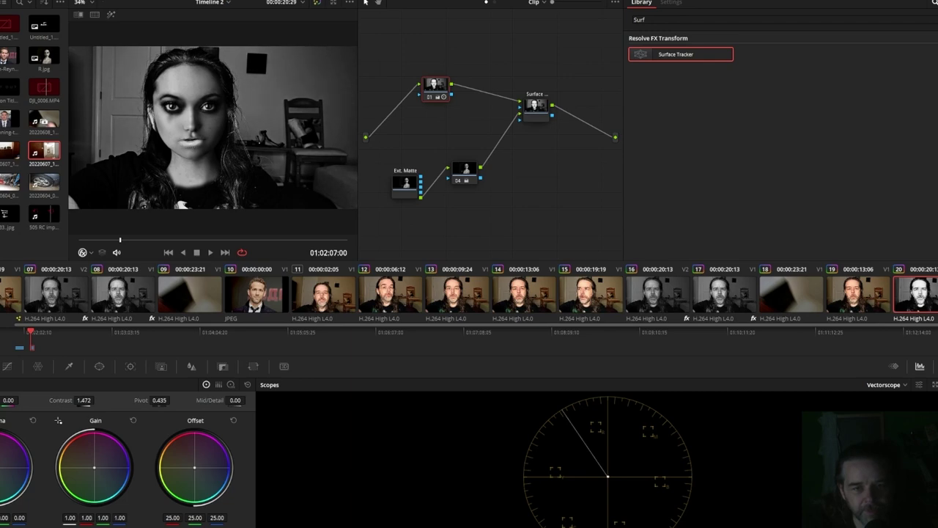
key(space)
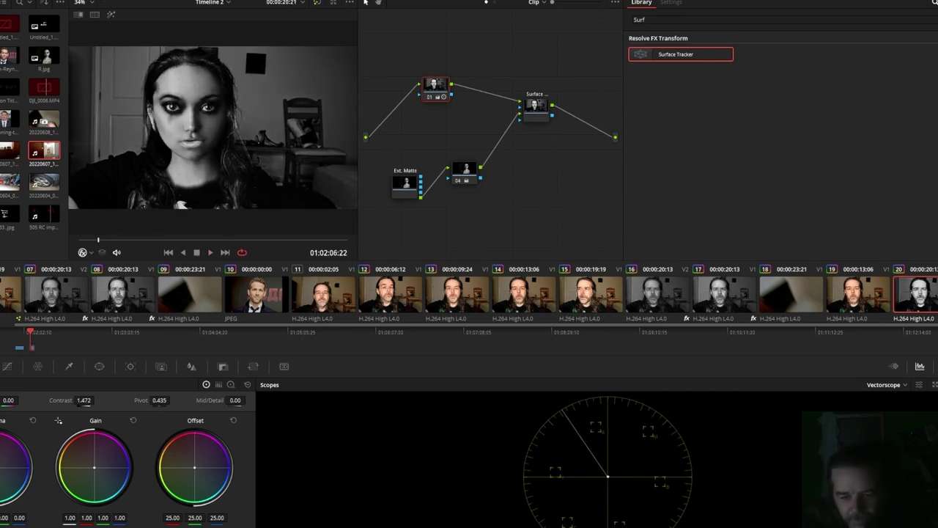
Switch to the Edit page and play the new monochrome face clip, comparing it with the first finished version on the timeline
key(shift+4)
drag(250, 319, 267, 319)
key(space)
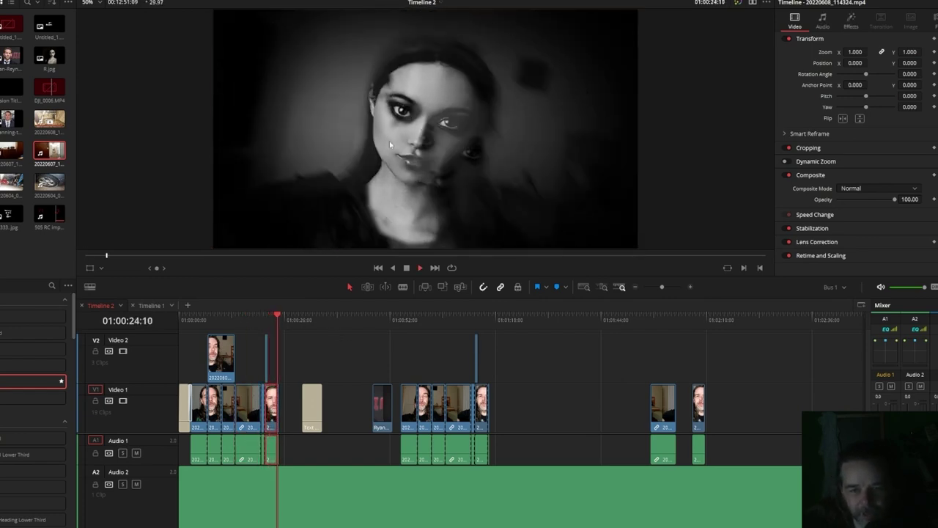
click(699, 322)
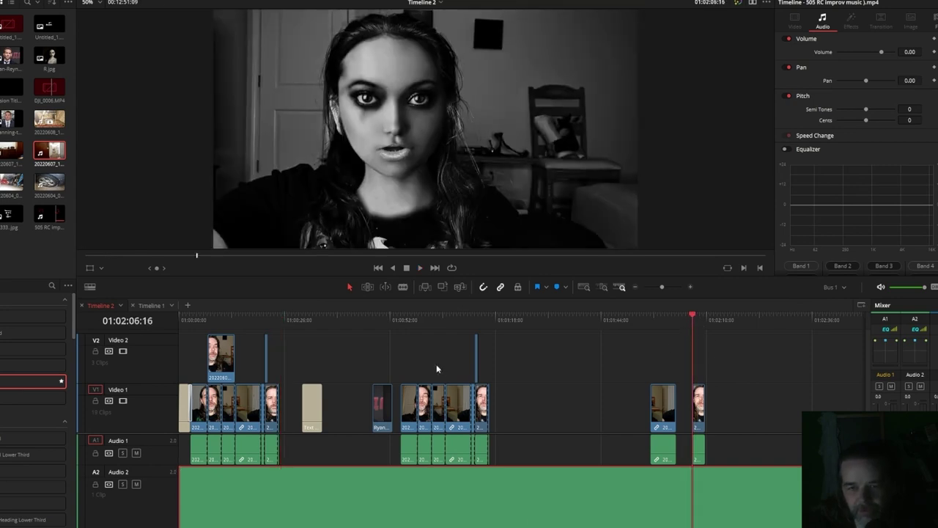
click(273, 321)
click(697, 319)
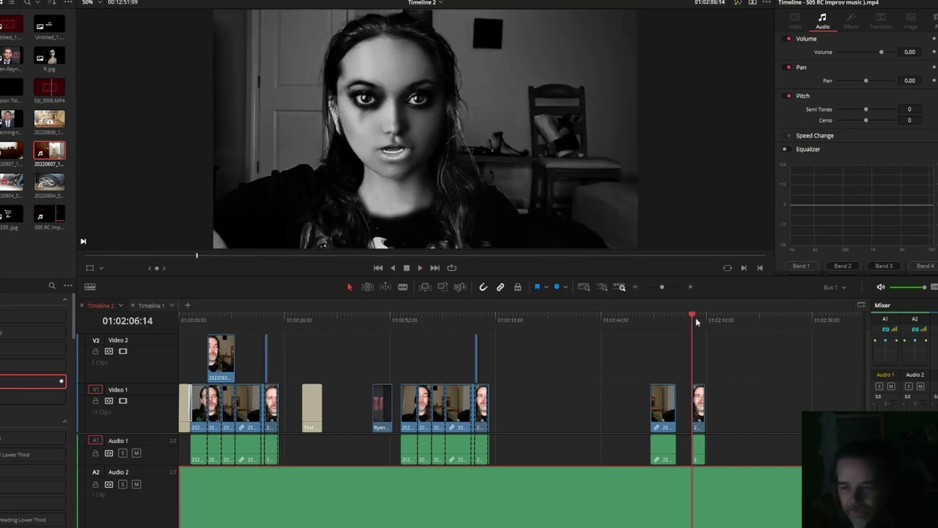
key(space)
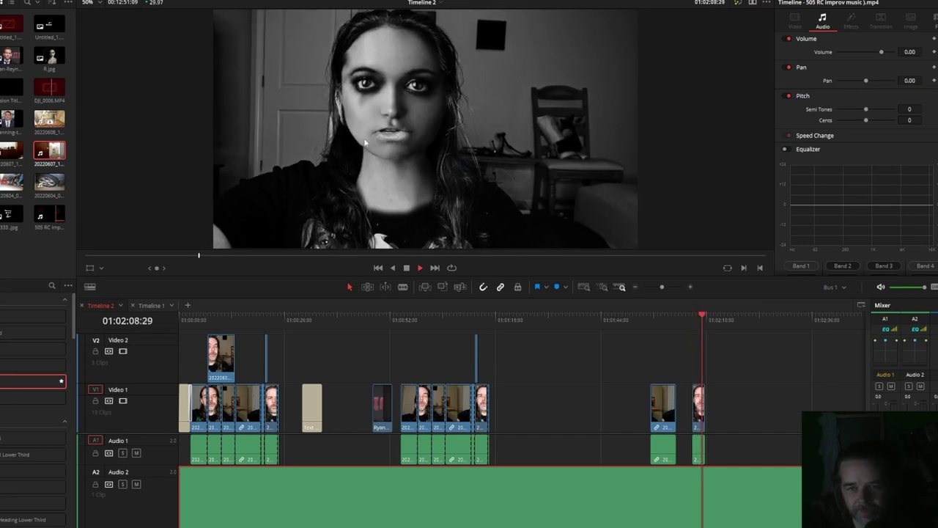
click(694, 319)
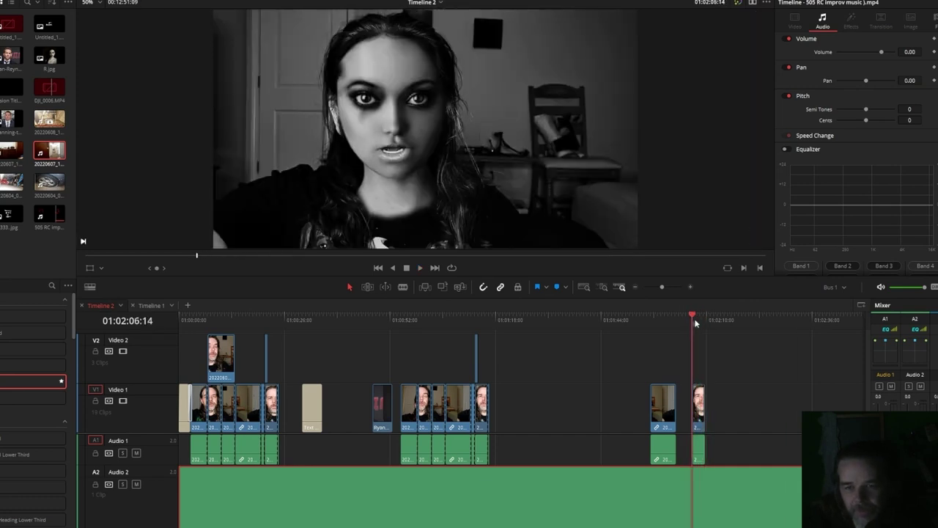
click(672, 320)
key(space)
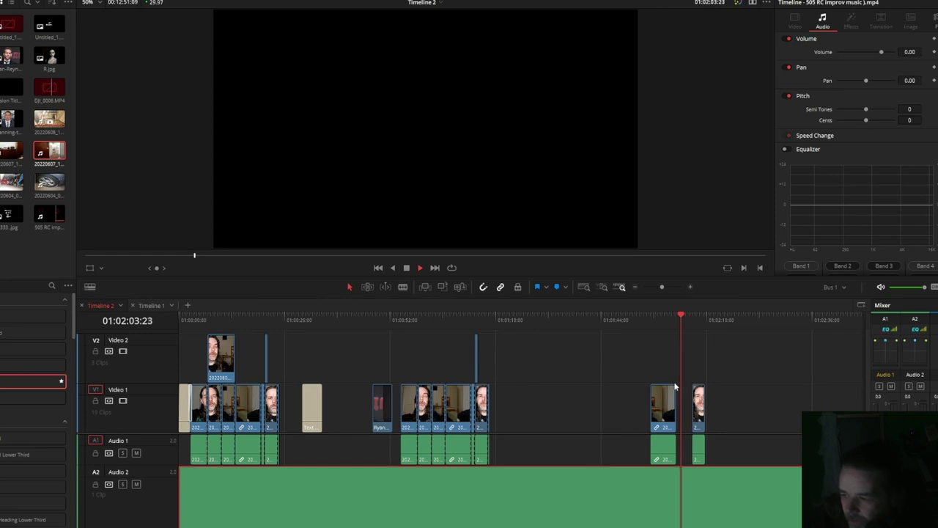
Review the two earlier finished face shots on the timeline and examine clip 17's node graph and playback on the Color page
drag(281, 321, 270, 322)
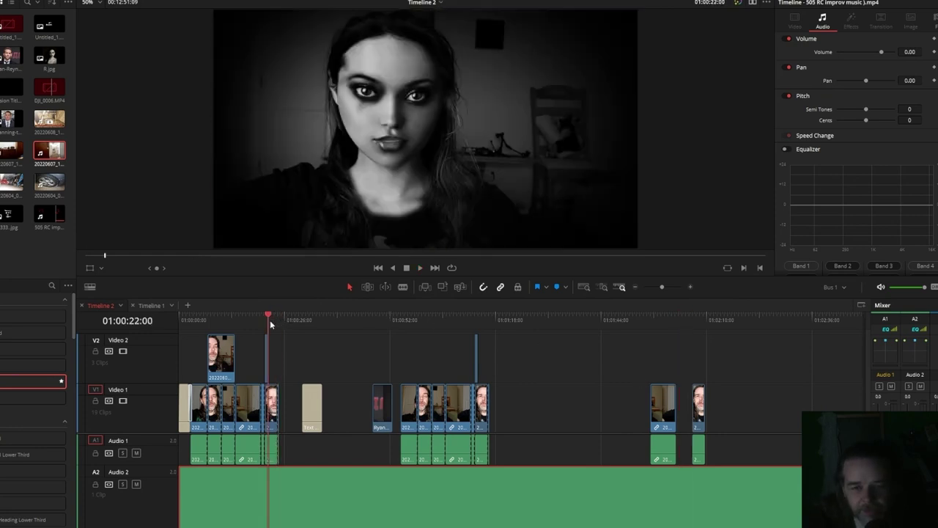
click(487, 320)
drag(487, 321, 479, 320)
key(space)
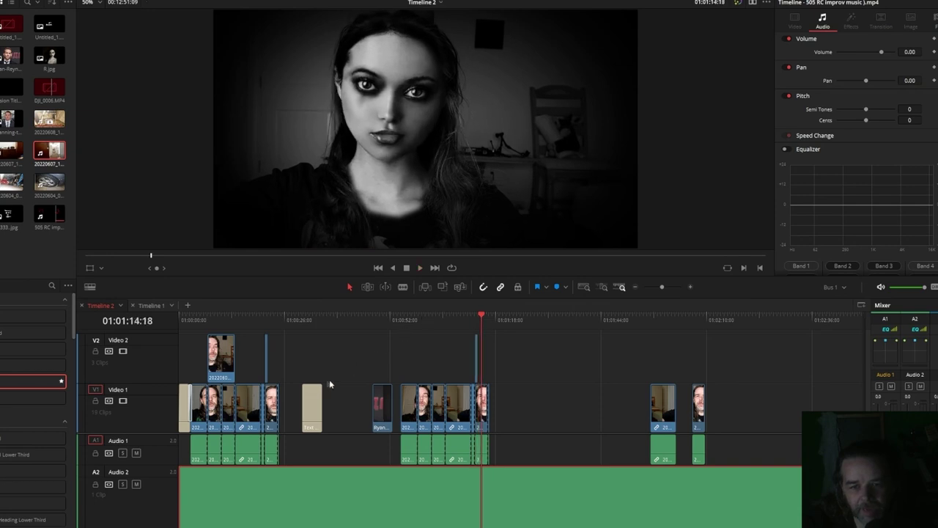
click(444, 526)
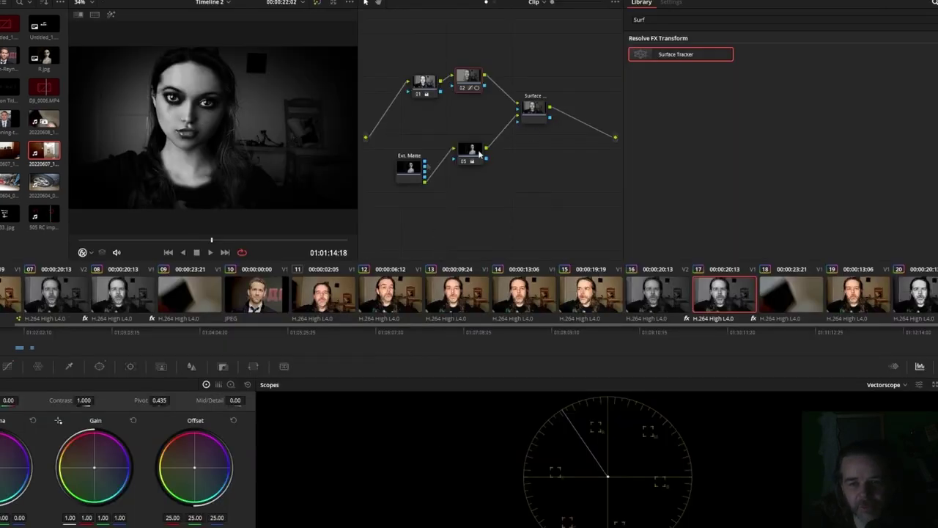
key(space)
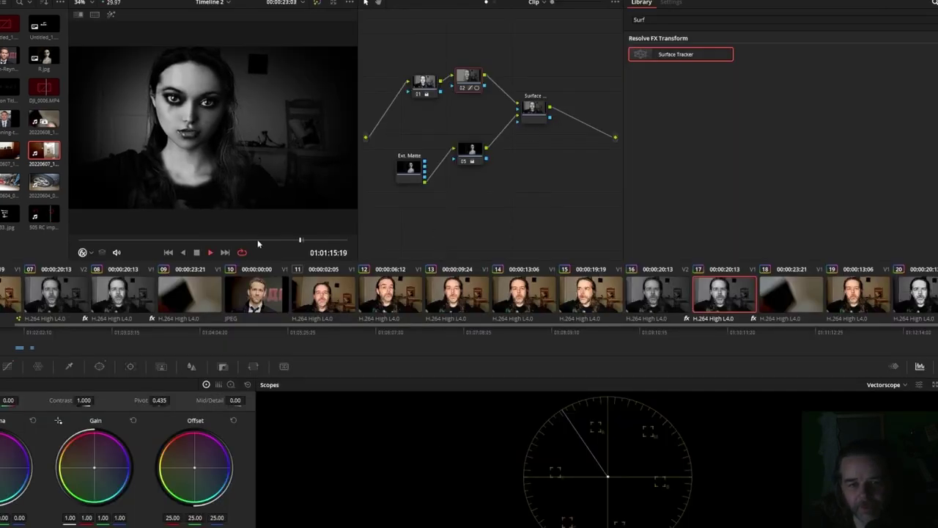
drag(318, 239, 260, 245)
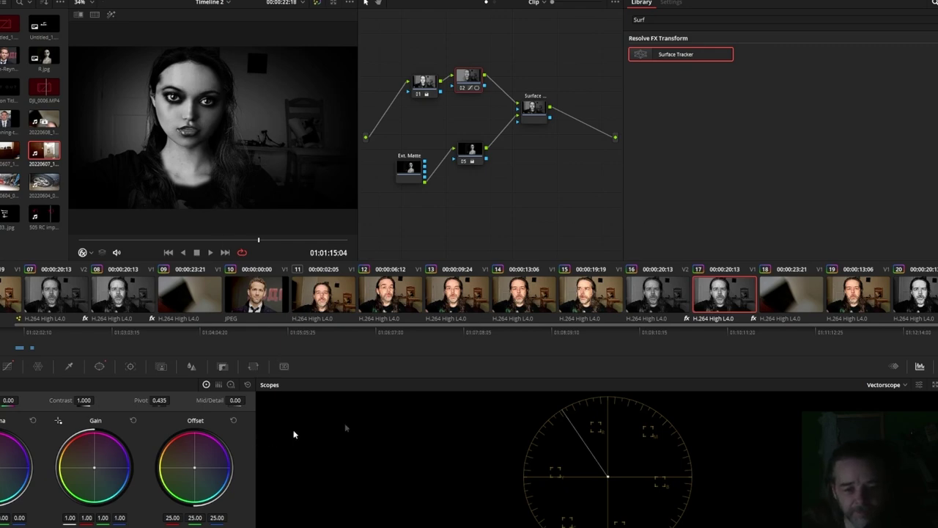
Return to the Edit page and open DJI_0006.MP4 from the media pool in the viewer
click(344, 526)
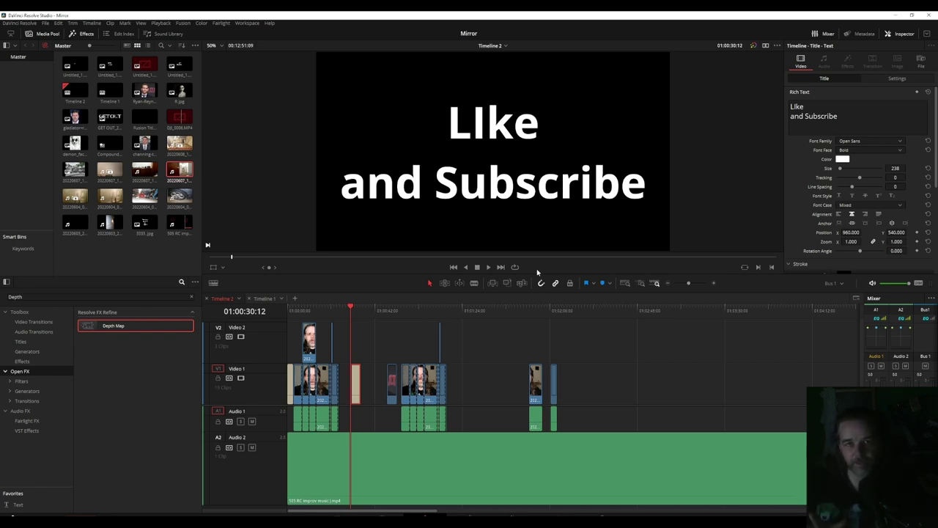
click(146, 68)
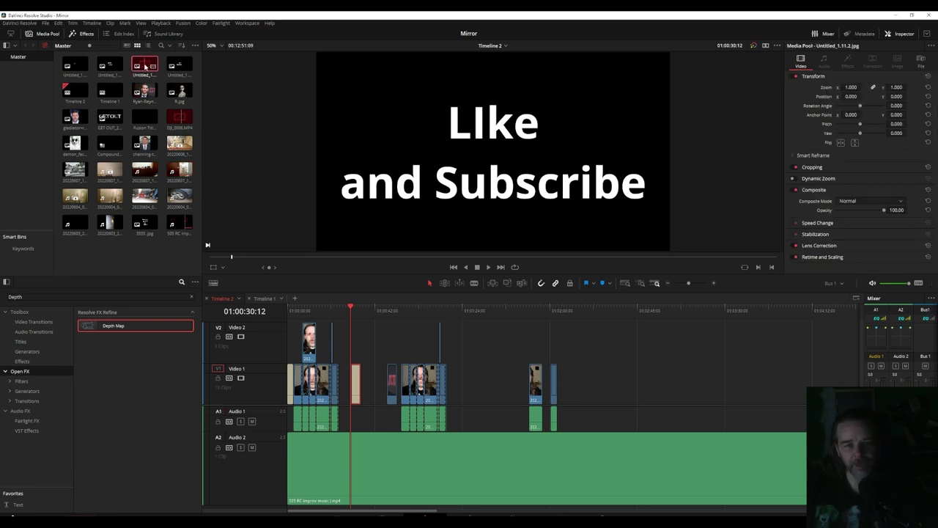
double_click(177, 121)
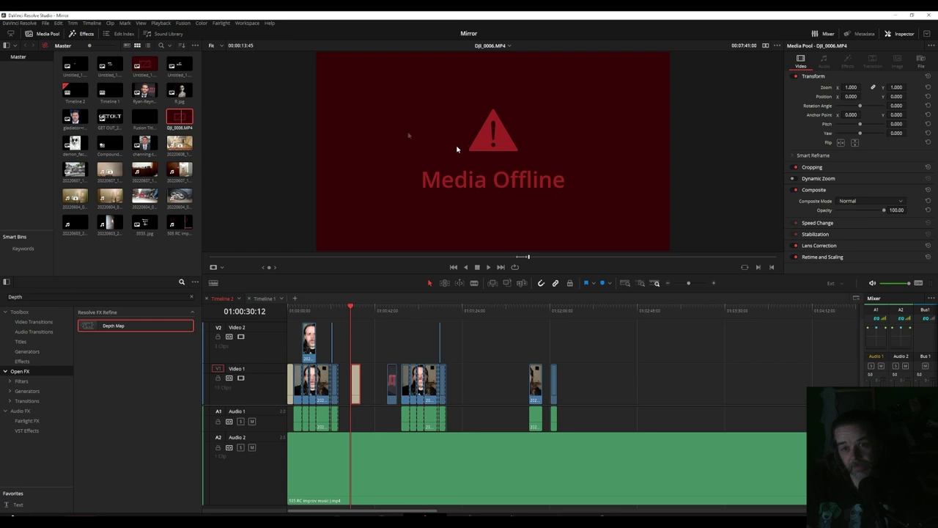
right_click(180, 118)
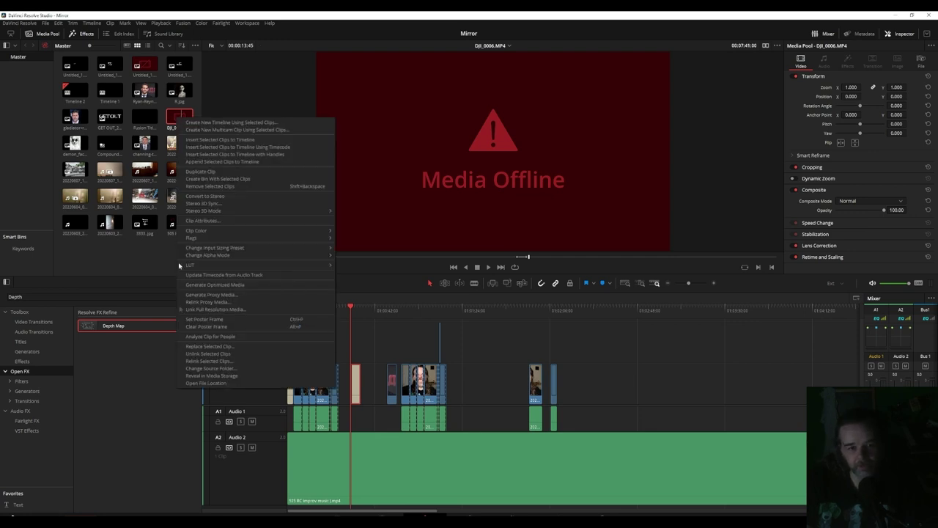
click(298, 72)
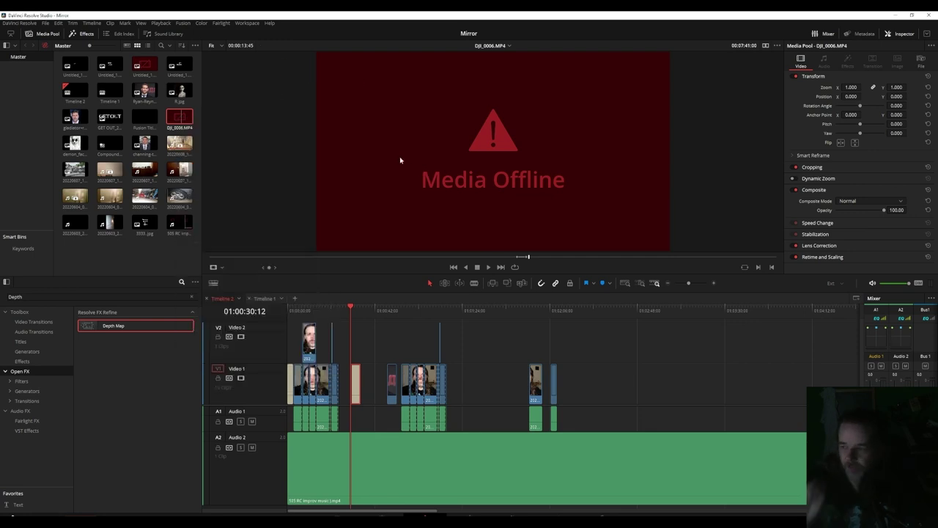